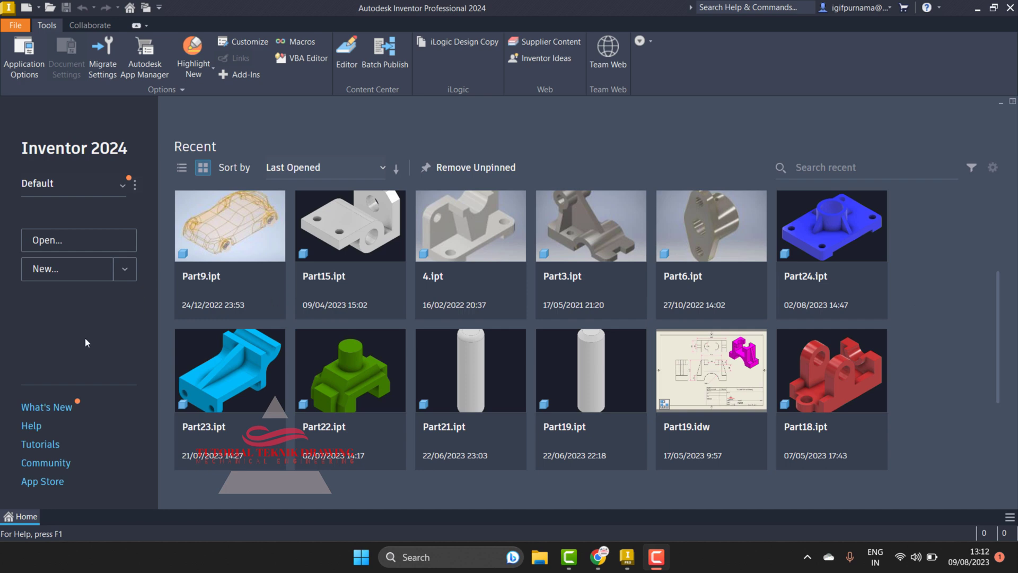
Create a new part from the Metric Standard (mm).ipt template
left_click(61, 278)
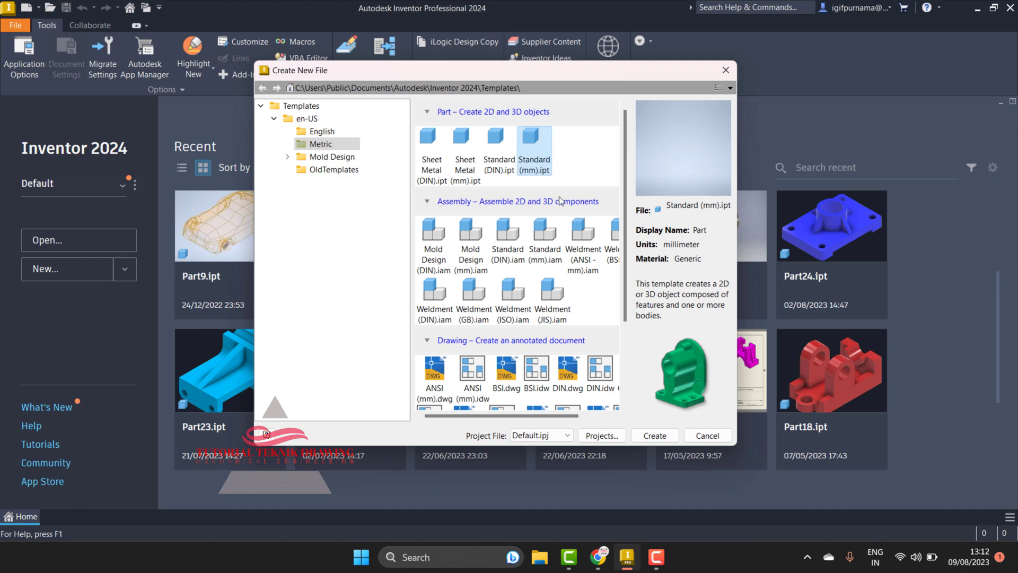
left_click(653, 434)
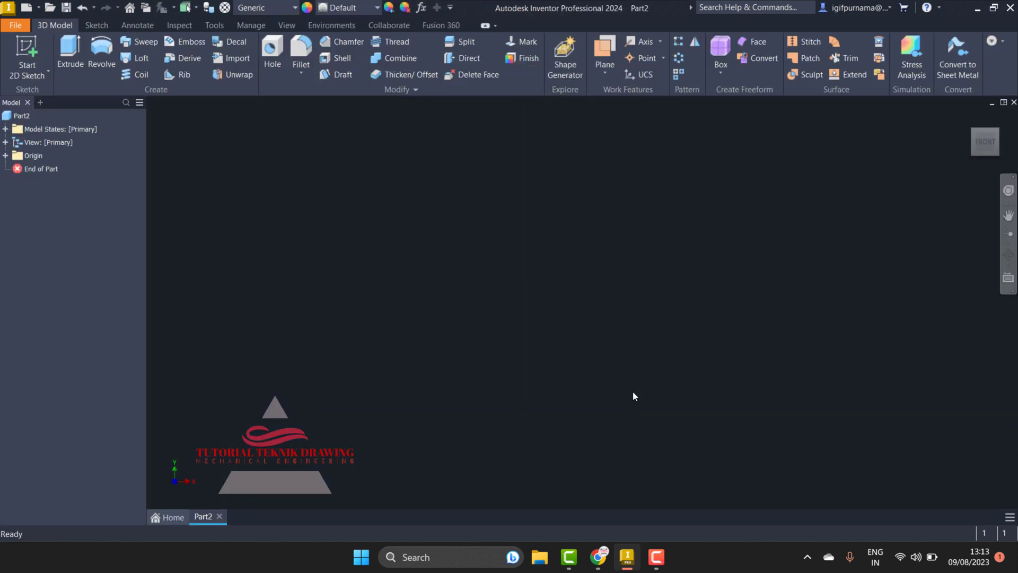
Start a 2D sketch on the YZ plane and draw a 30 mm vertical line from the origin
left_click(48, 70)
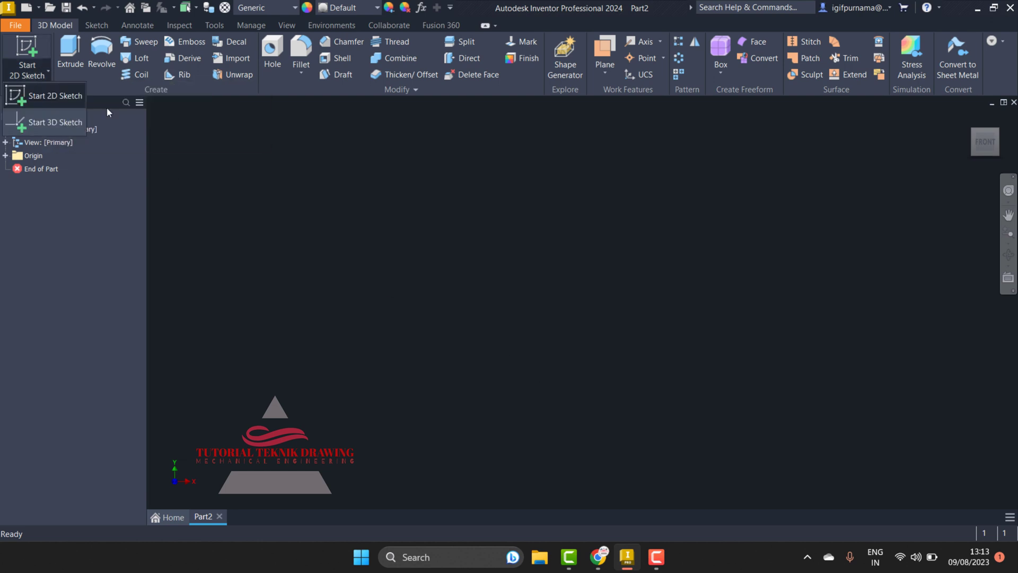
left_click(52, 97)
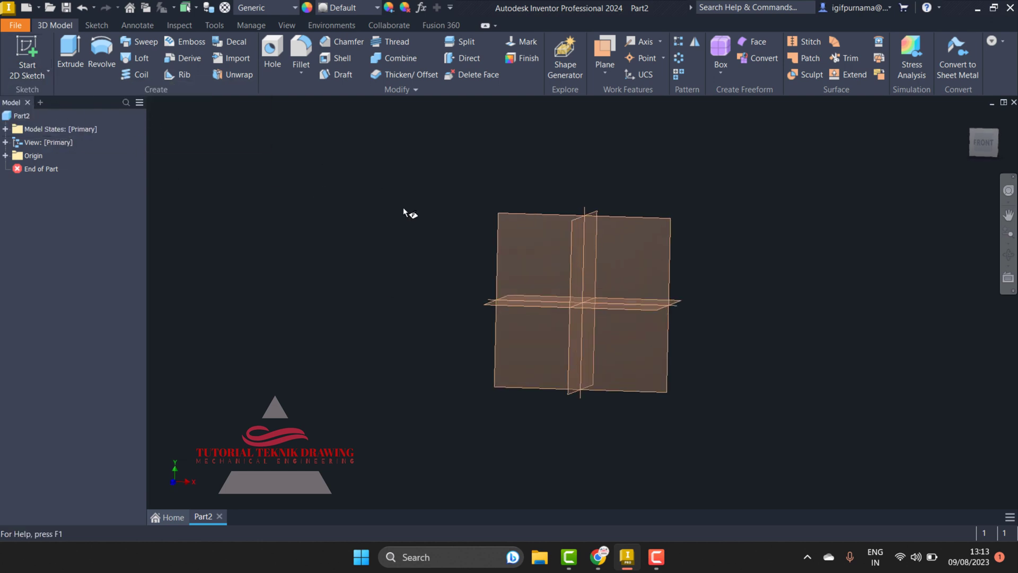
left_click(502, 286)
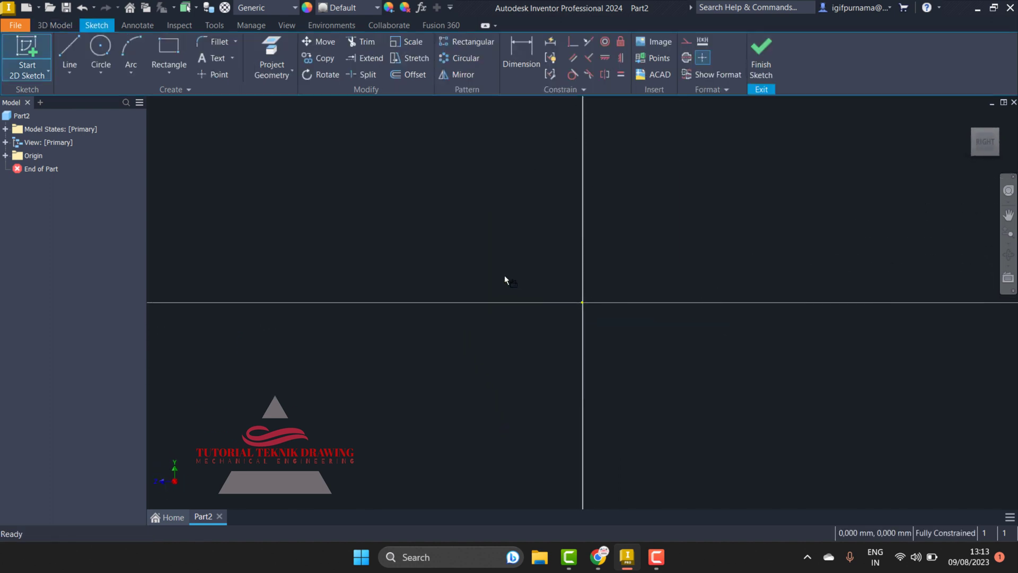
left_click(69, 53)
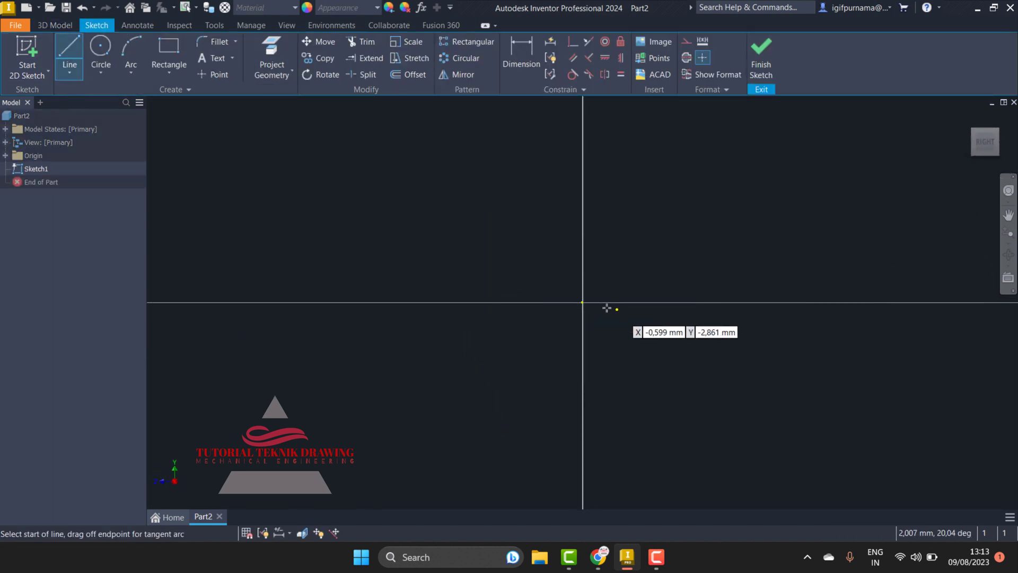
left_click(582, 303)
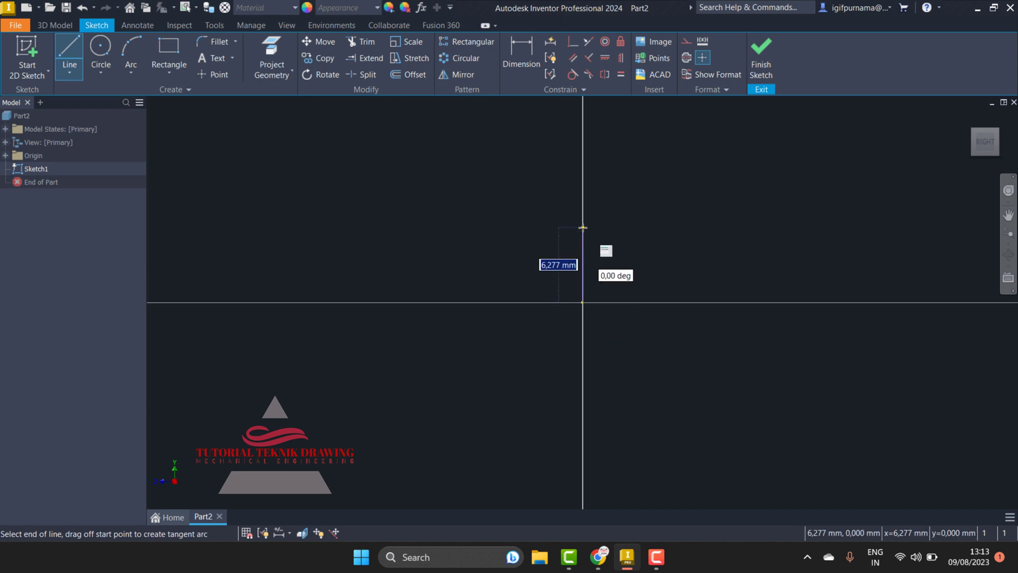
type("30")
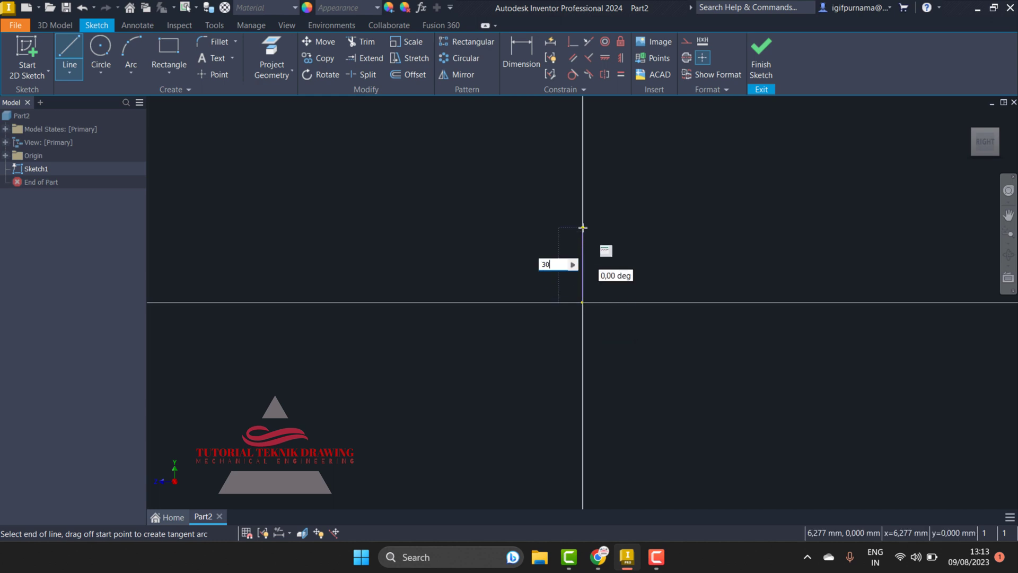
key("Return")
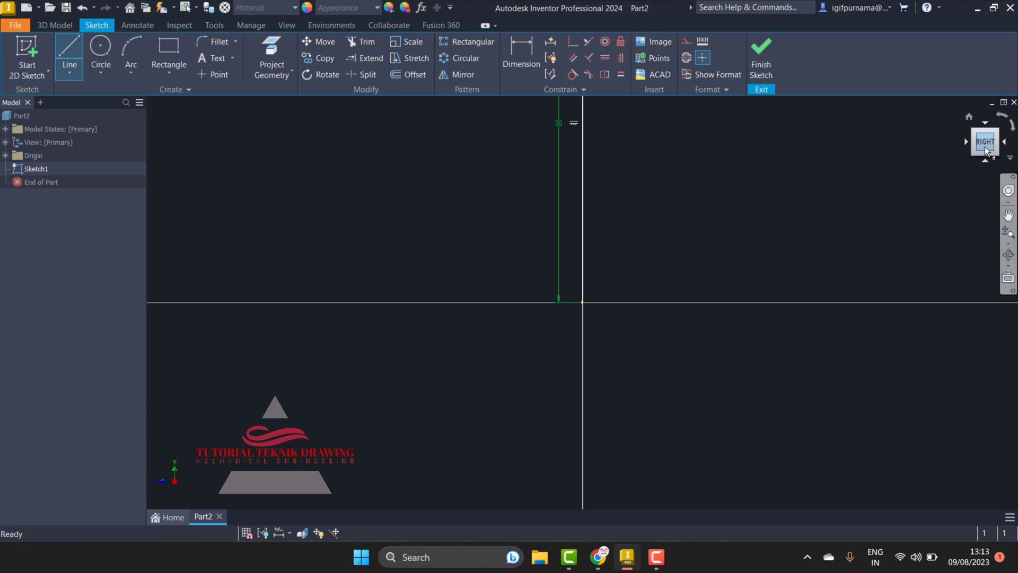
Add a 30 mm angled line branching from the top of the vertical line
left_click(985, 148)
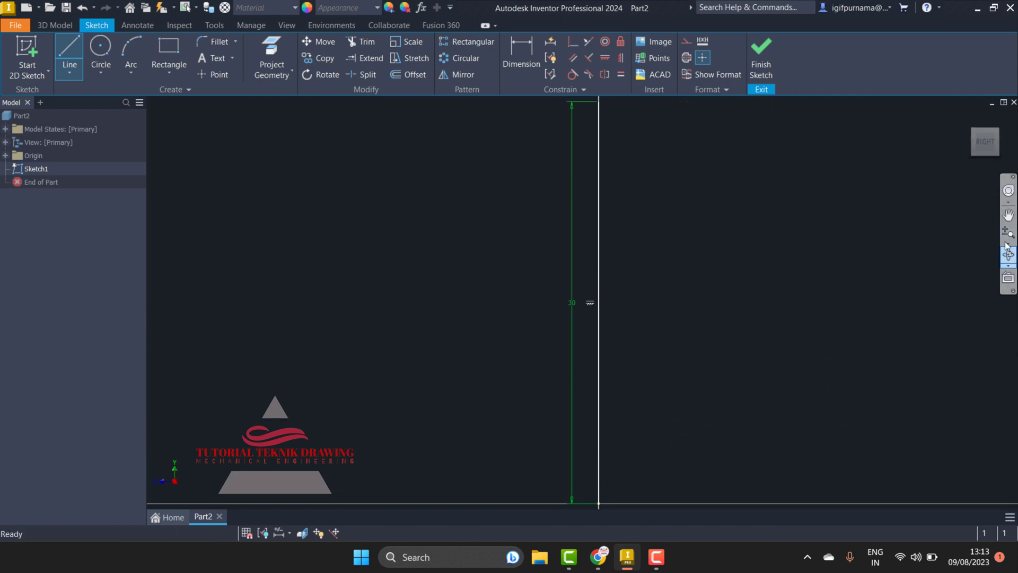
left_click(1009, 215)
left_click_drag(935, 224, 907, 462)
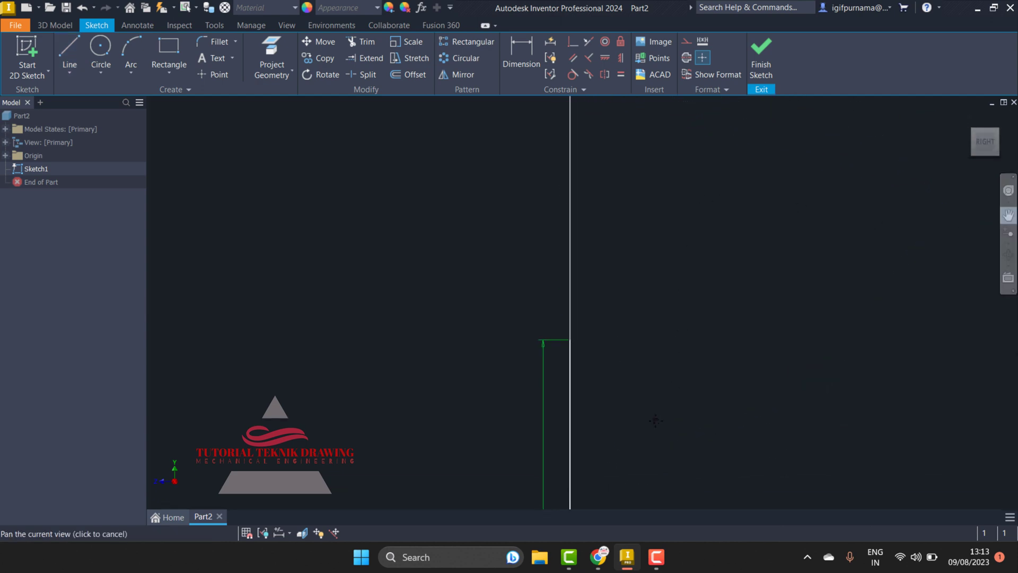
right_click(699, 272)
key("Escape")
key("Escape")
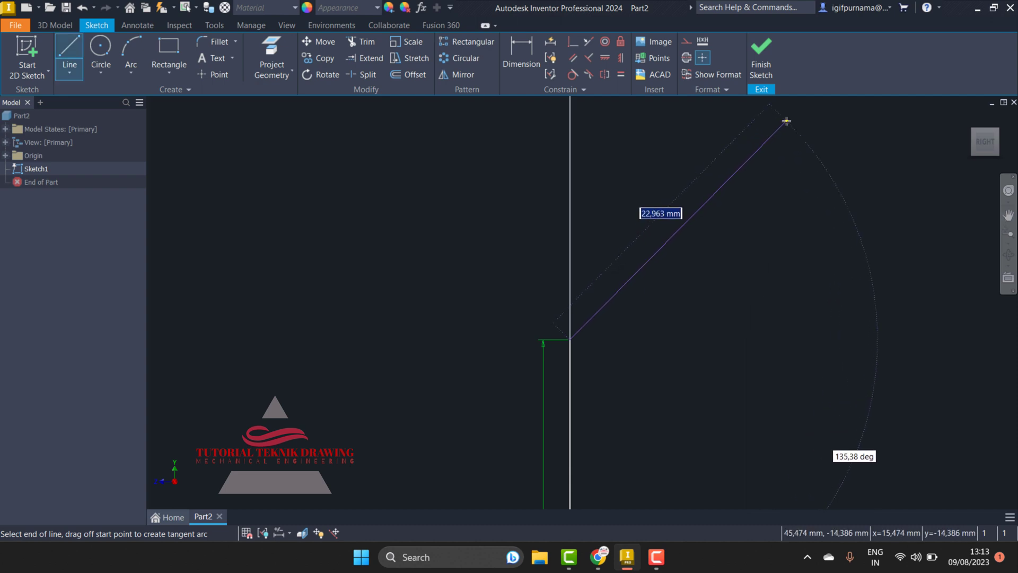
type("3")
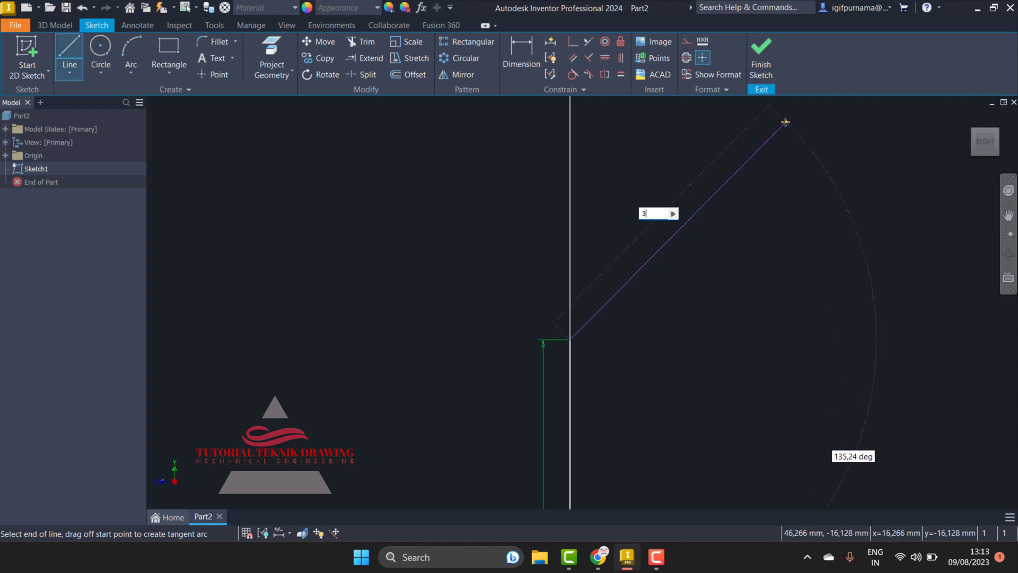
type("0")
key("Tab")
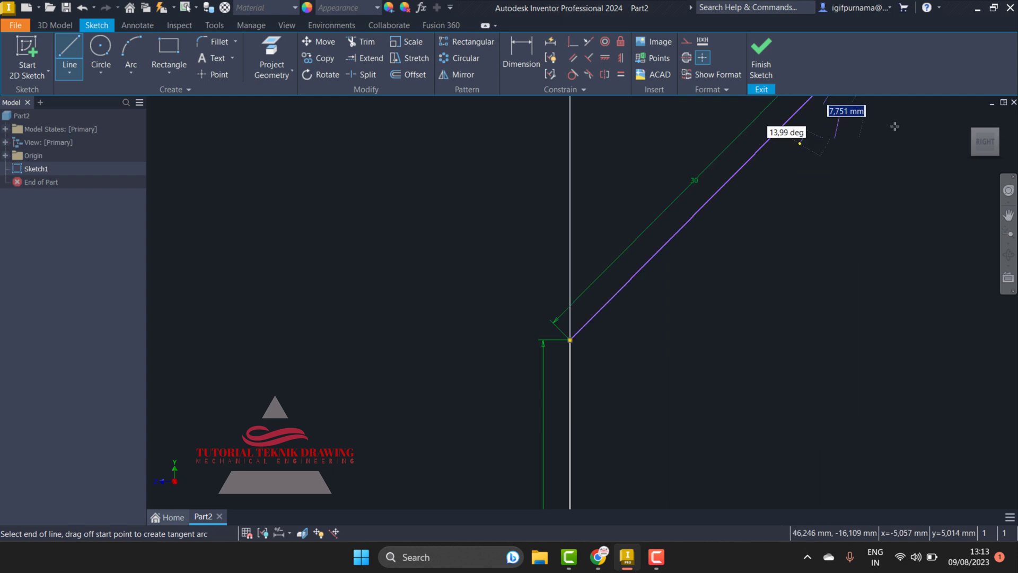
key("Return")
left_click(983, 147)
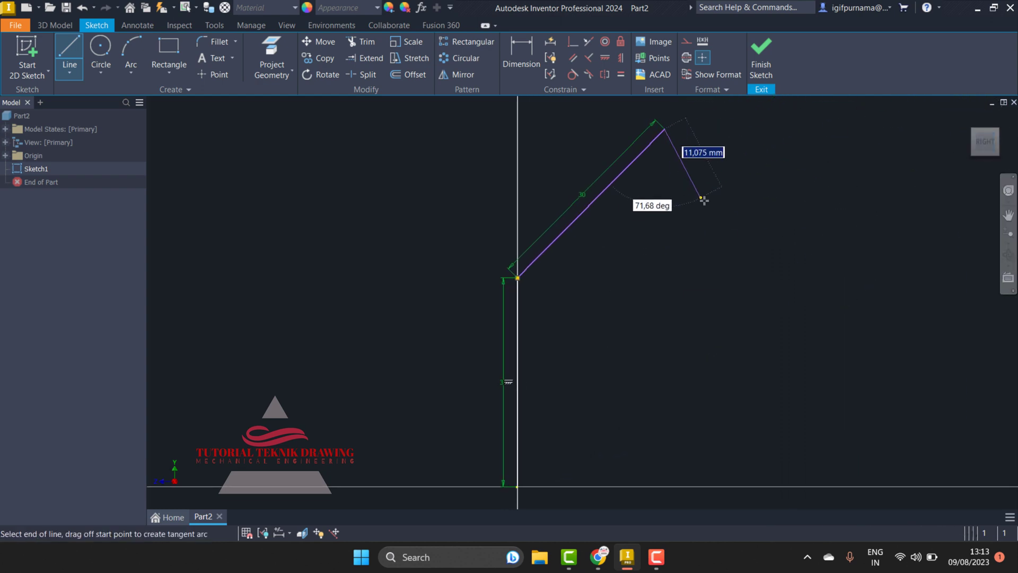
key("Escape")
key("Escape")
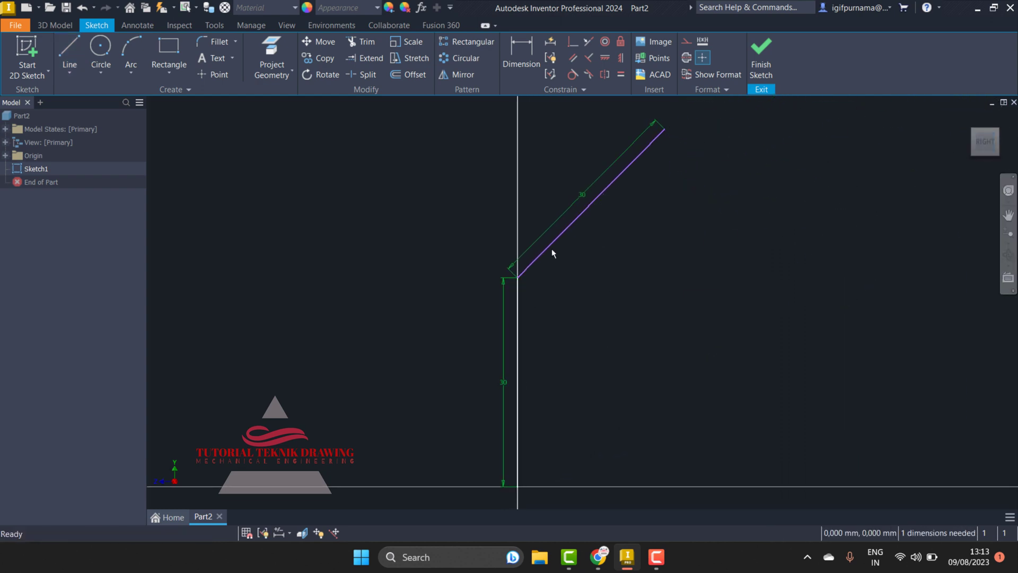
left_click(521, 53)
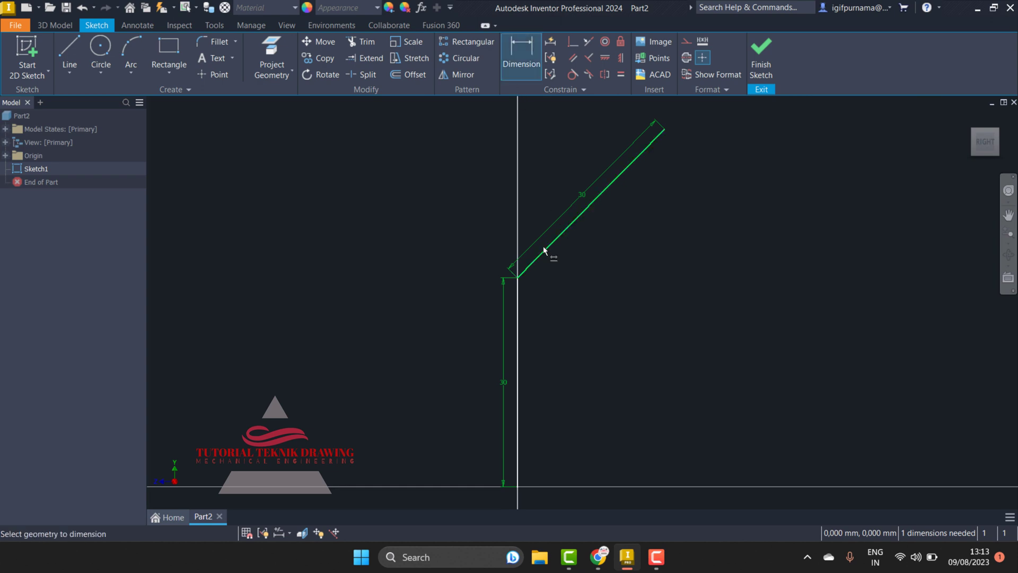
Dimension the angle between the vertical and angled lines and set it to 40°
left_click(543, 246)
left_click(518, 302)
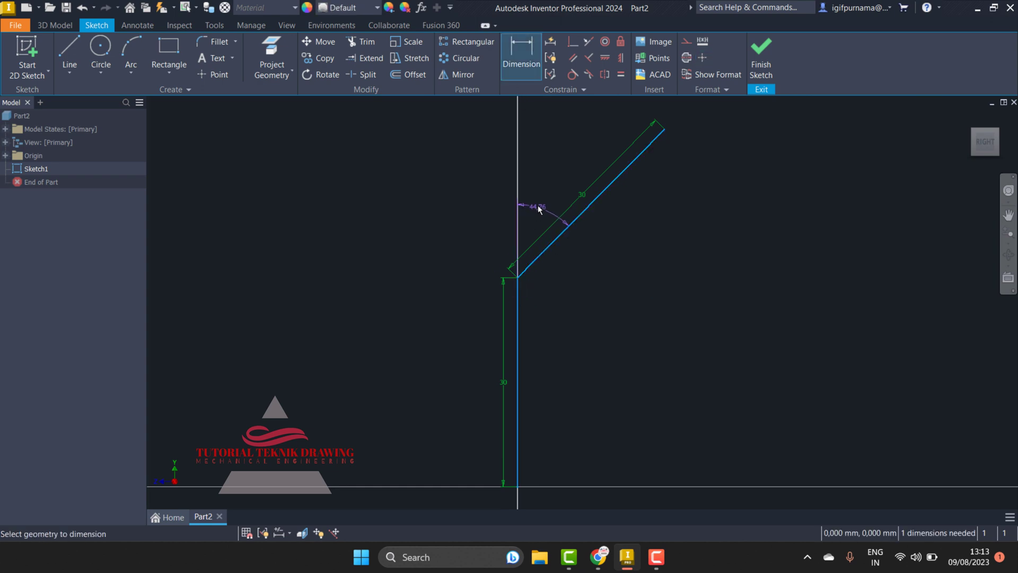
left_click(538, 209)
left_click(580, 234)
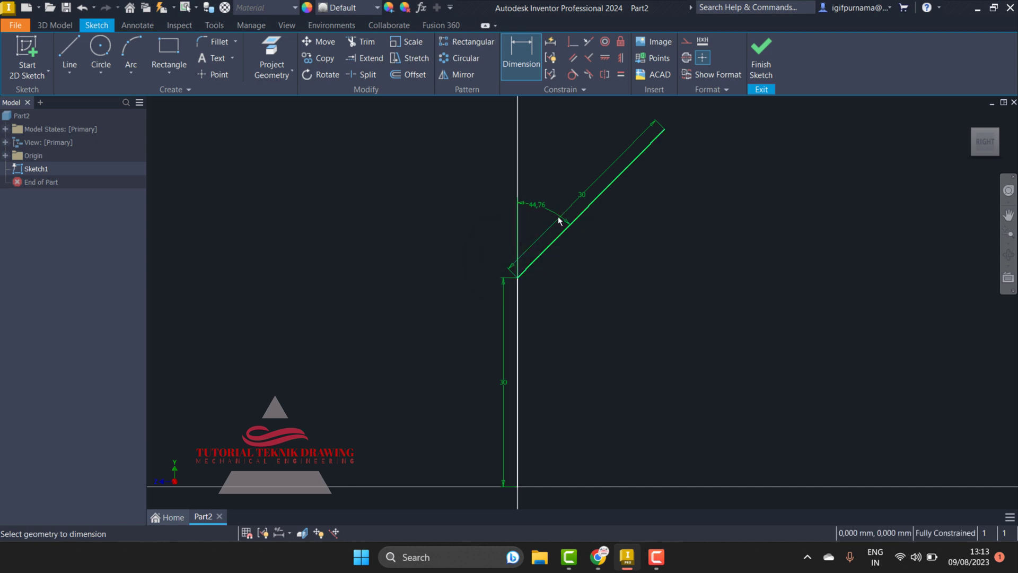
double_click(536, 205)
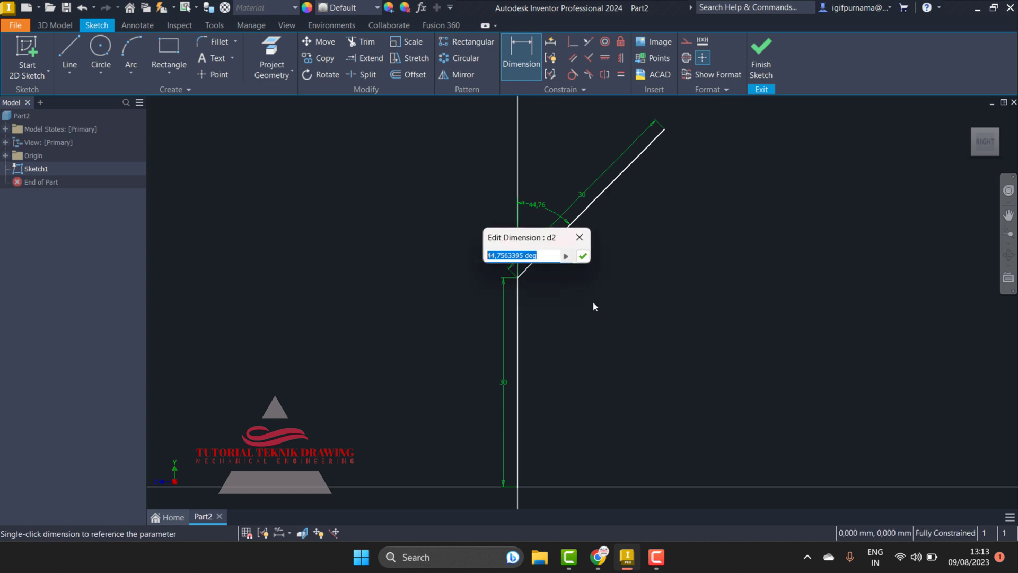
type("40")
key("Return")
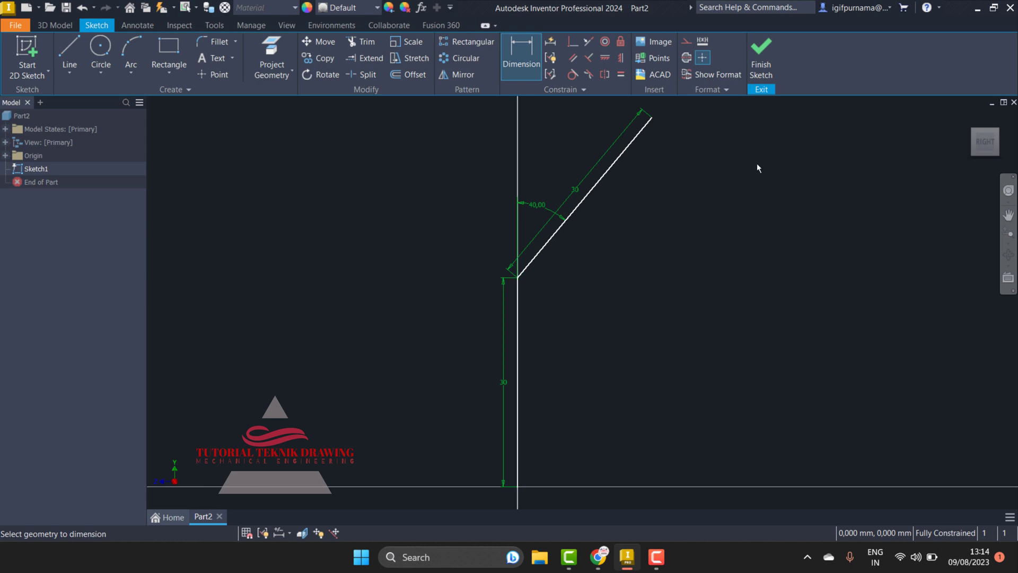
Finish Sketch1 and start Sketch2 on the XZ origin plane
left_click(761, 59)
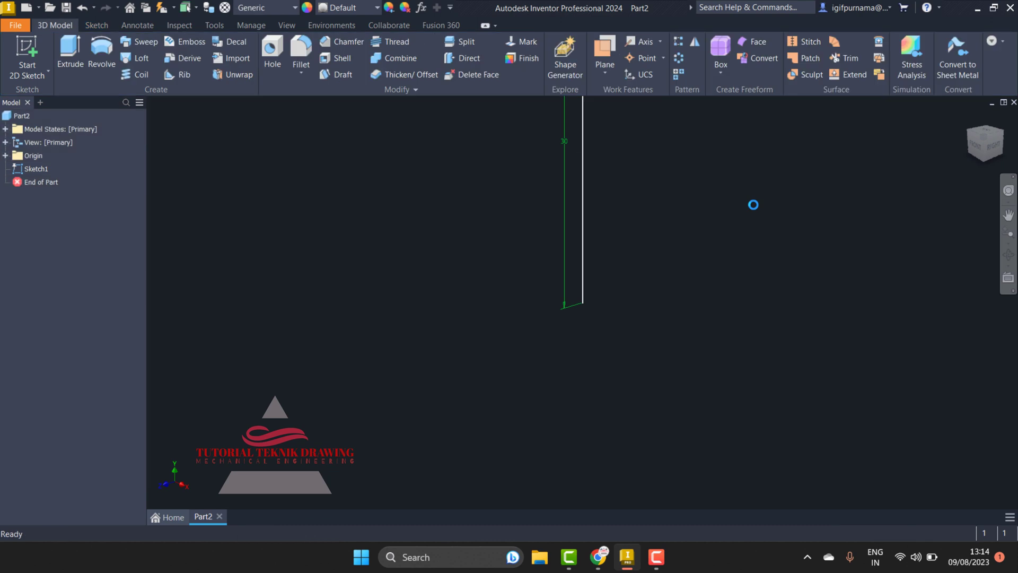
left_click(33, 78)
left_click(5, 156)
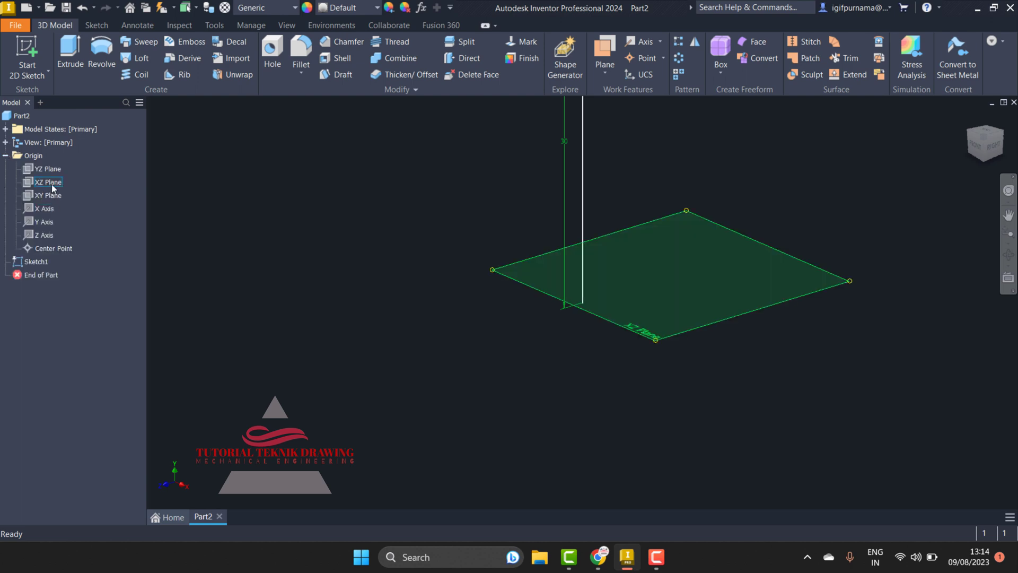
left_click(53, 185)
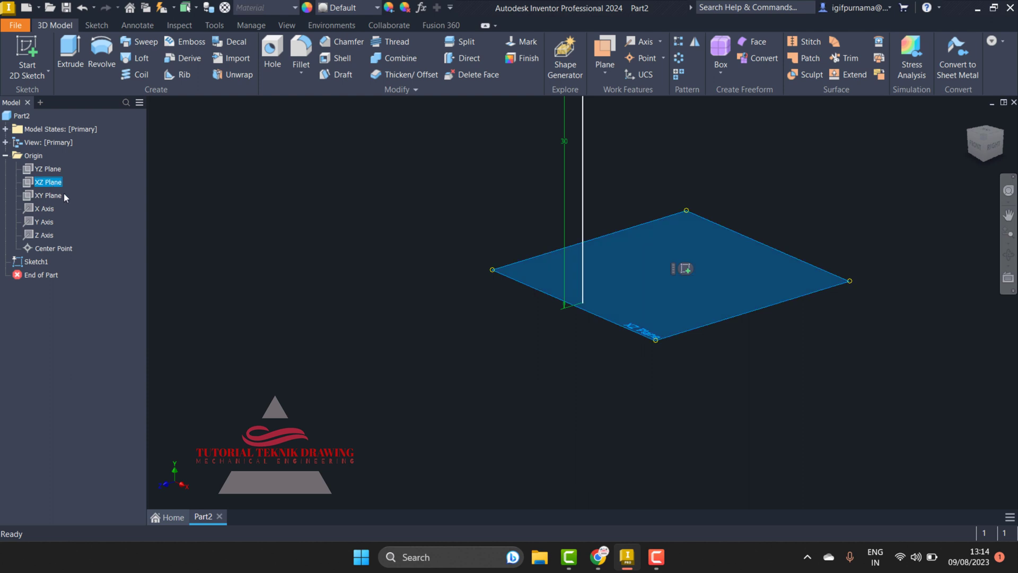
left_click(685, 268)
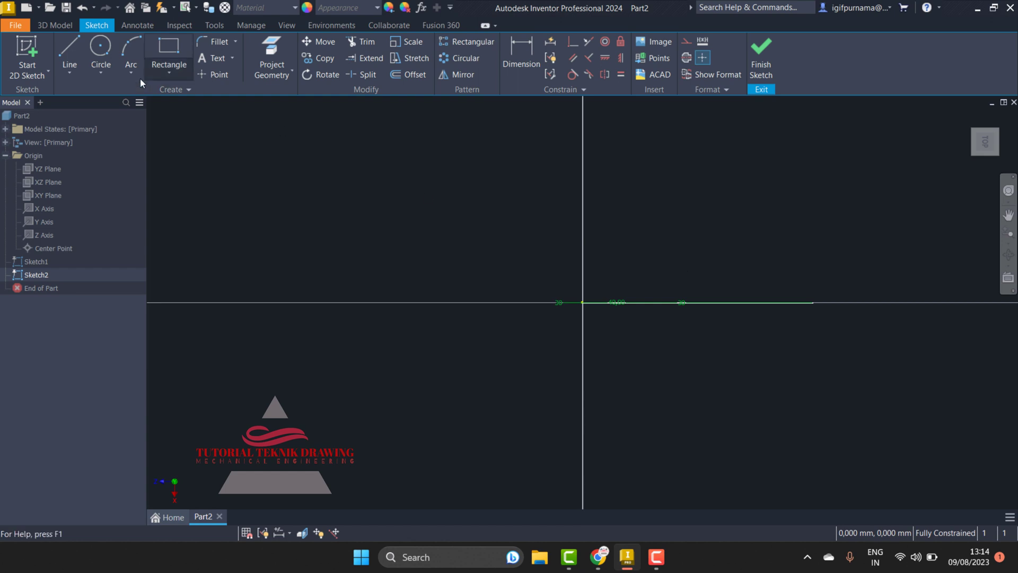
Draw a circle centred on the sketch origin
left_click(101, 53)
left_click(582, 302)
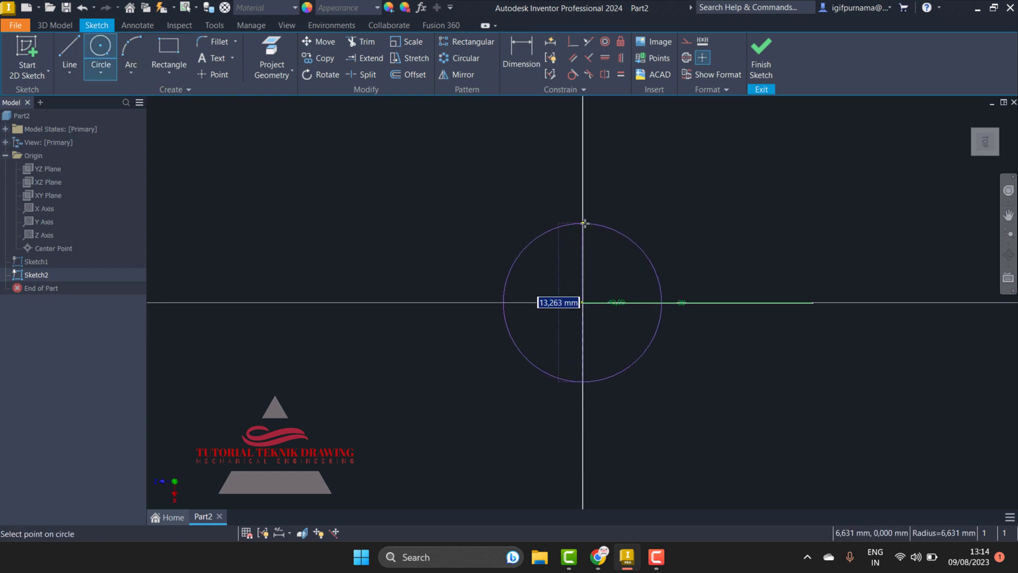
left_click(583, 170)
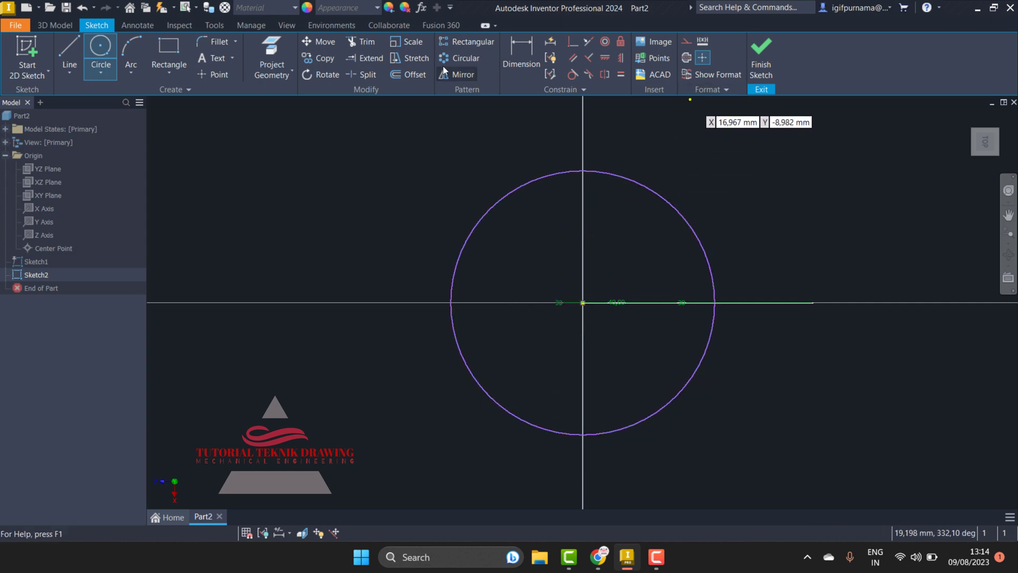
Dimension the circle to 20 mm diameter and finish the sketch
left_click(521, 58)
left_click(484, 214)
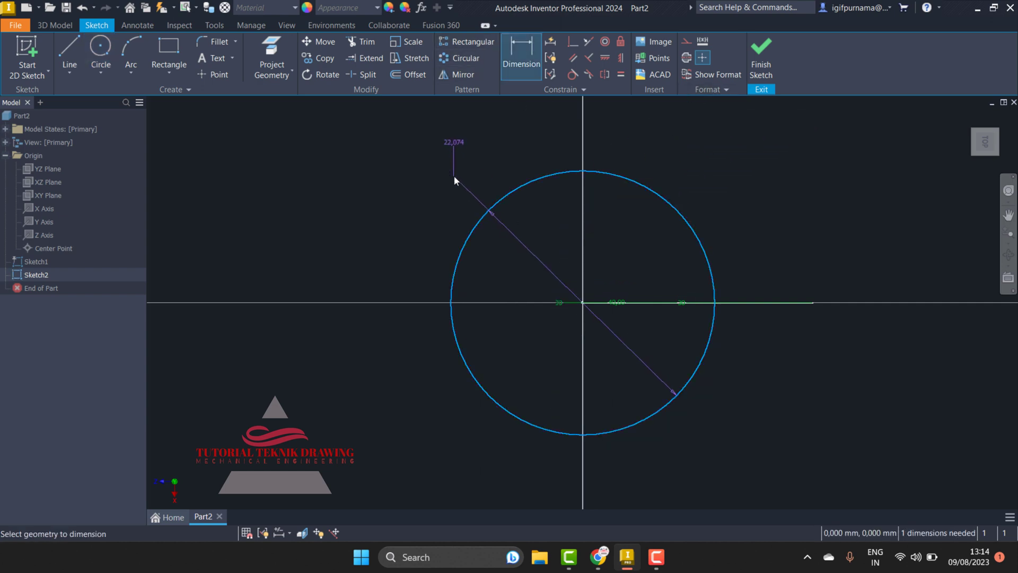
left_click(454, 176)
type("2")
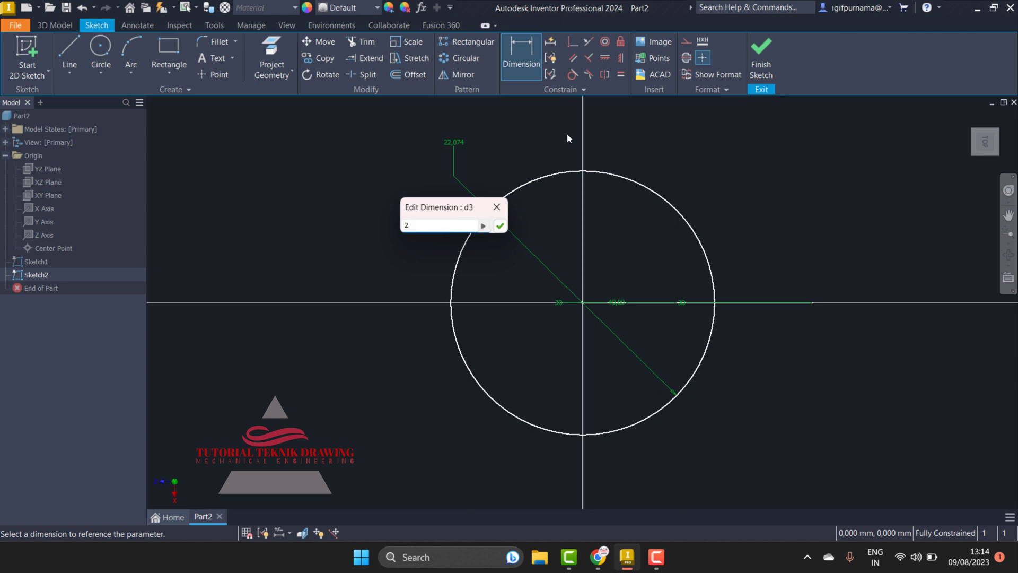
type("0")
key("Return")
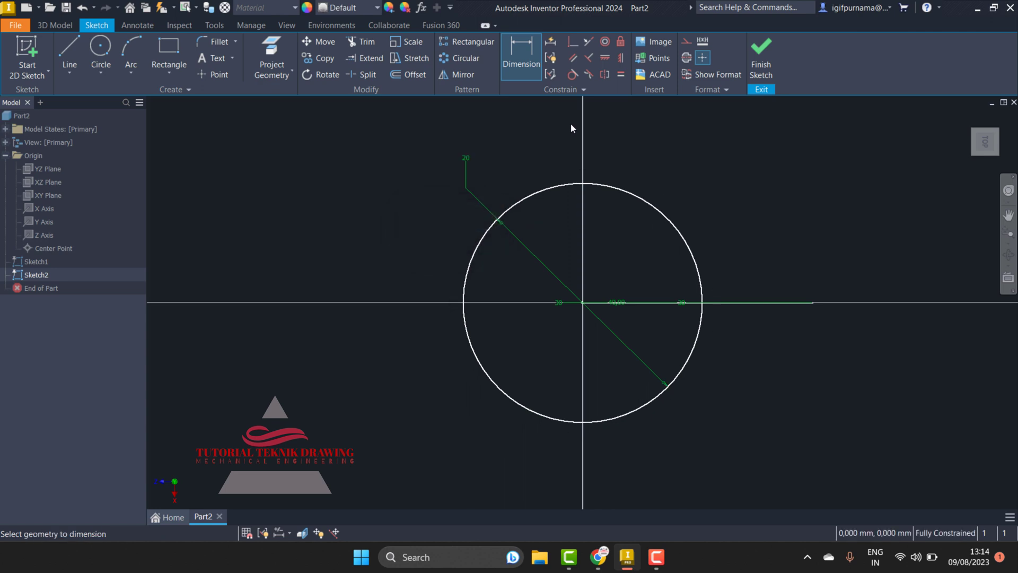
key("Escape")
key("F6")
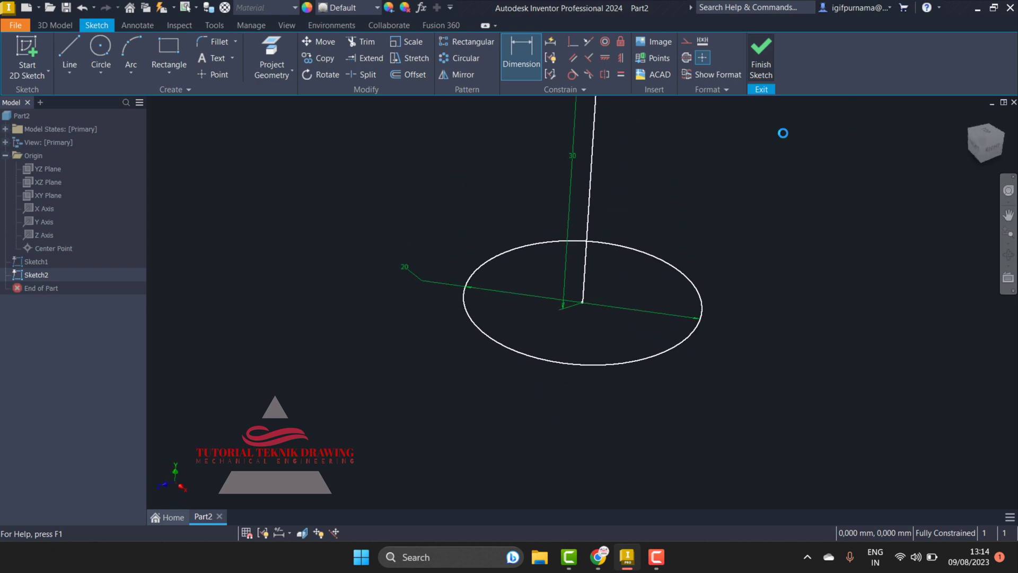
left_click(969, 117)
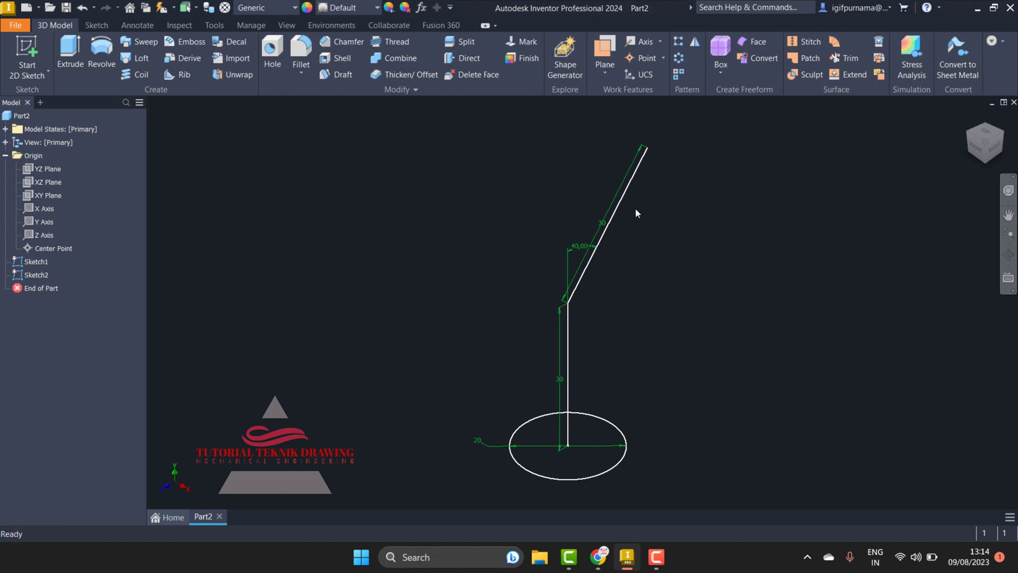
Sweep the 20 mm circle along the bent two-line path to create Sweep1
left_click(150, 43)
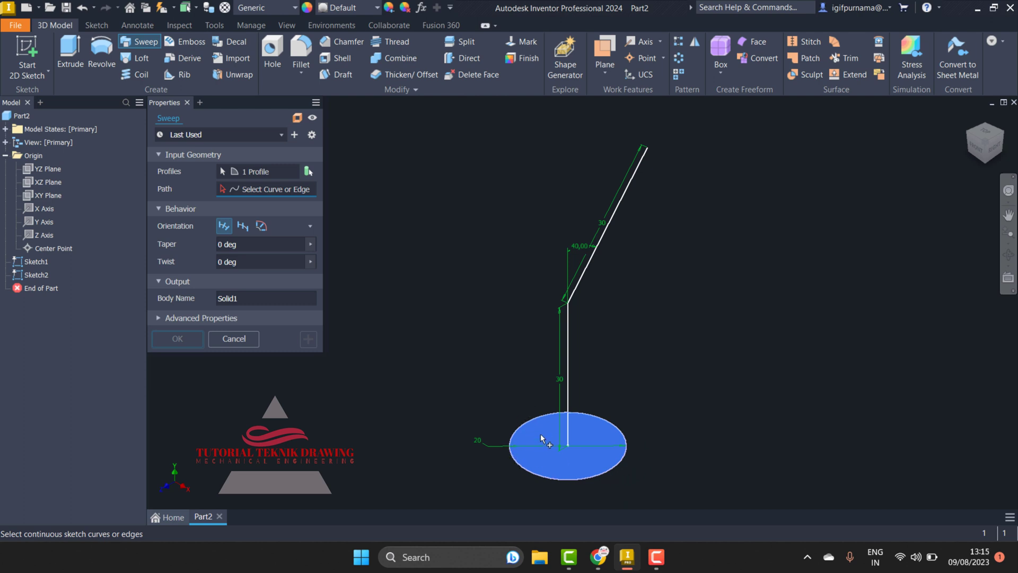
left_click(566, 328)
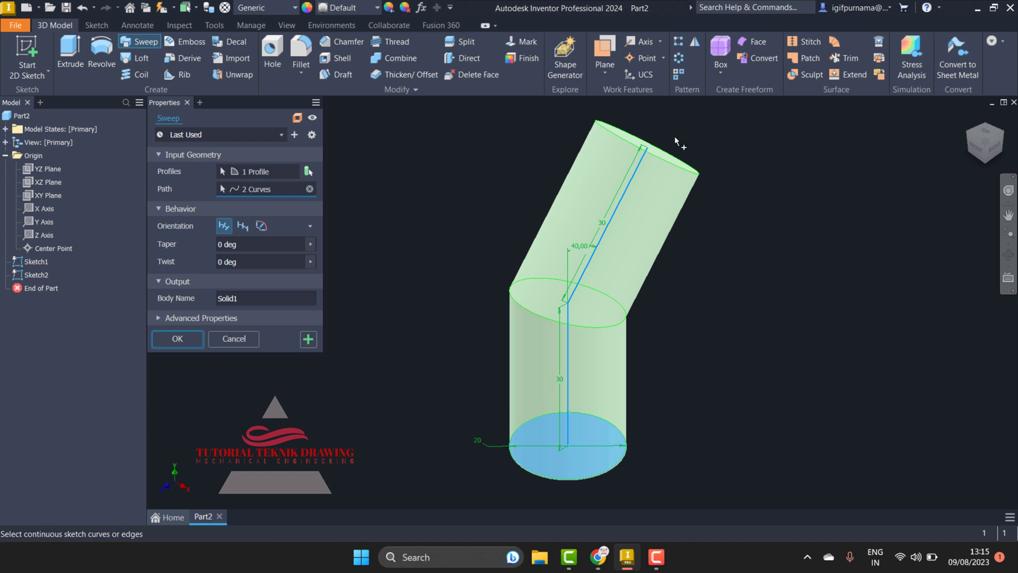
left_click(177, 339)
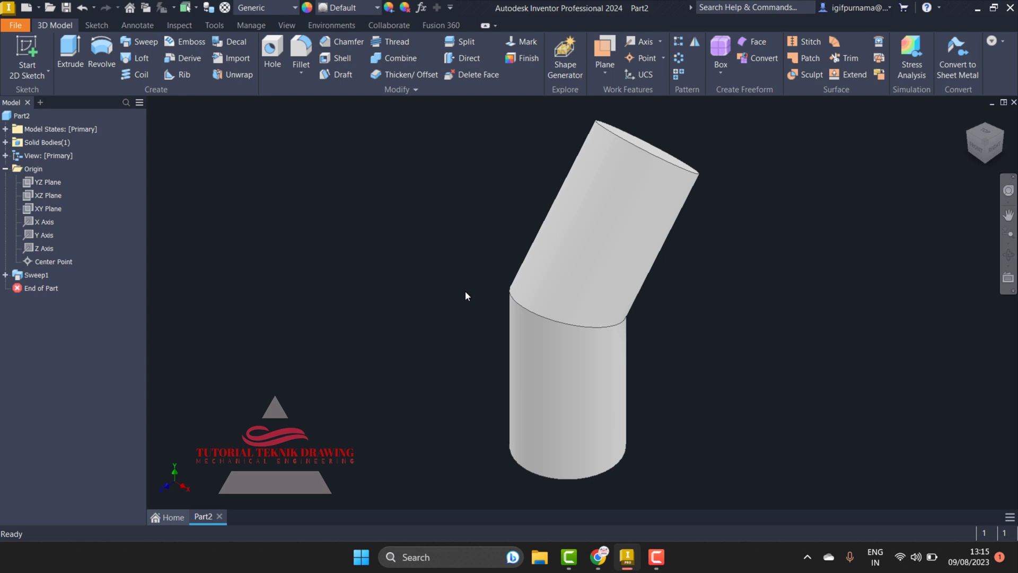
Mirror Sweep1 across the XY Plane to create the second angled branch
left_click(698, 46)
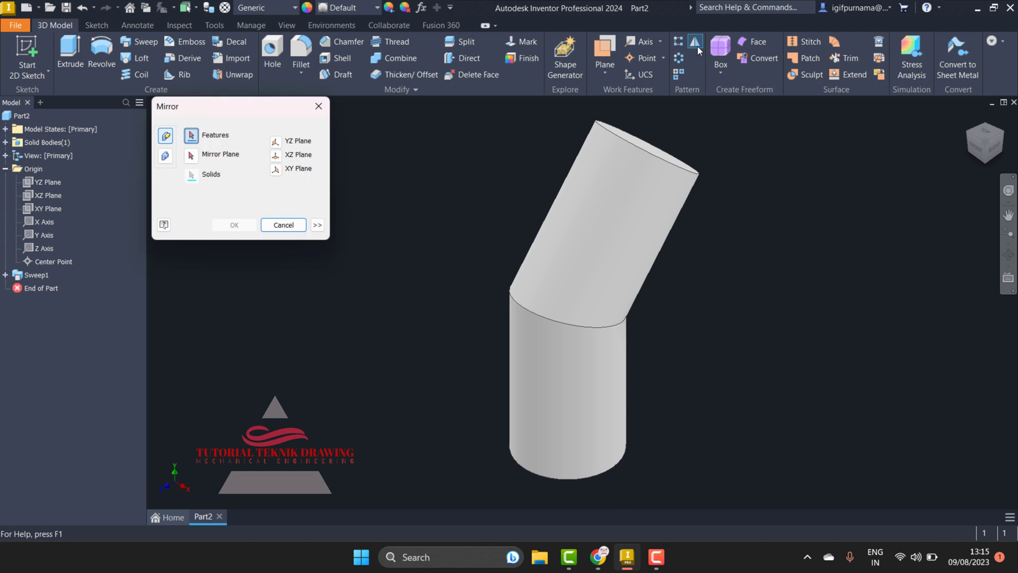
left_click(669, 159)
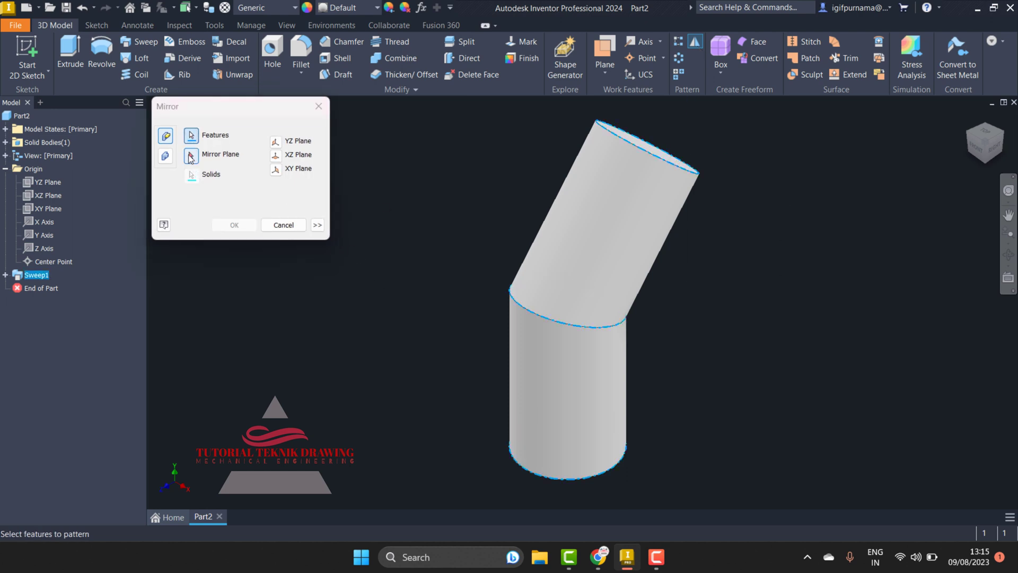
left_click(191, 156)
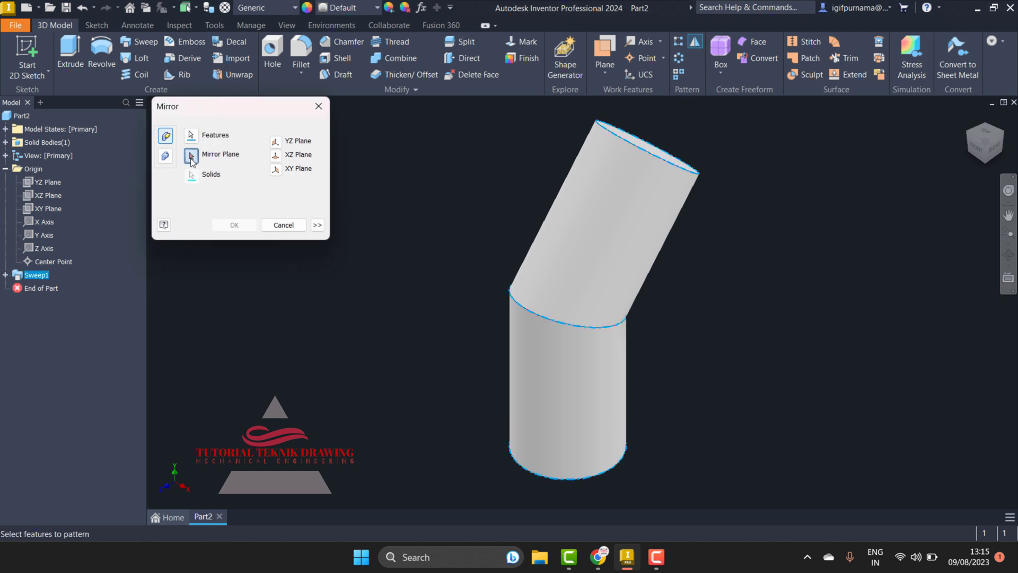
left_click(63, 210)
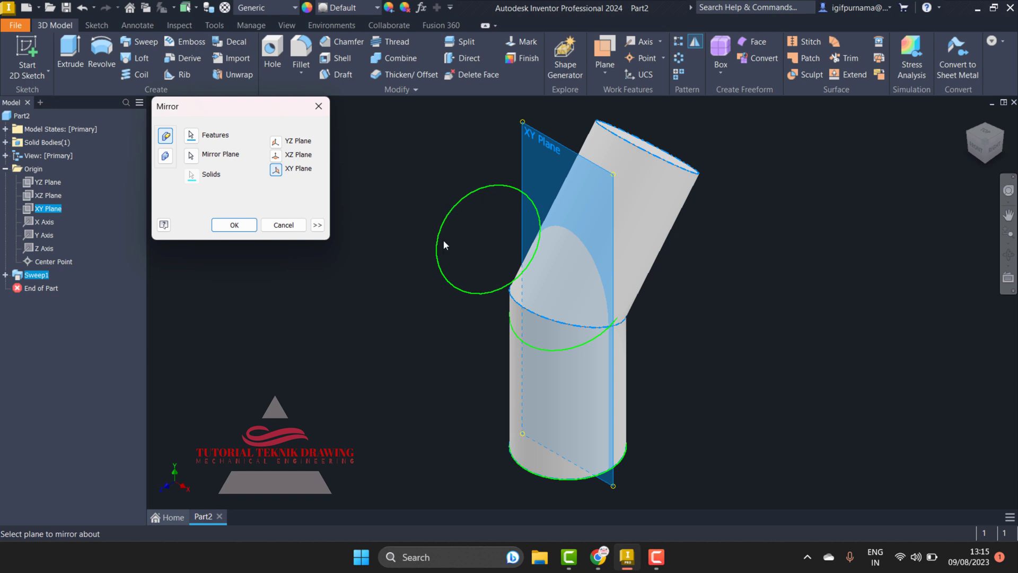
left_click(234, 225)
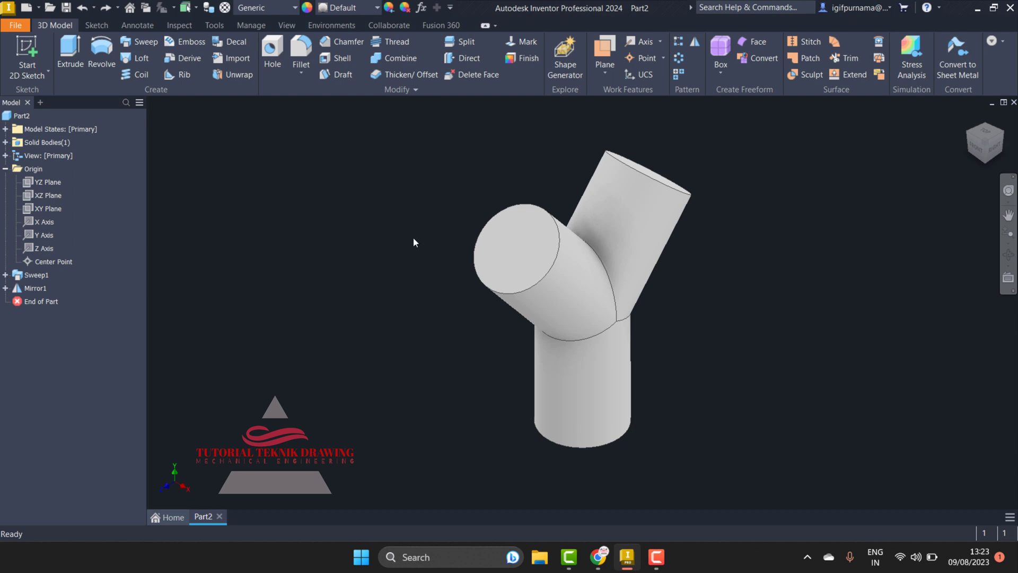
Bore an 18 mm, 30 mm-deep concentric hole into the left branch's end
left_click(273, 77)
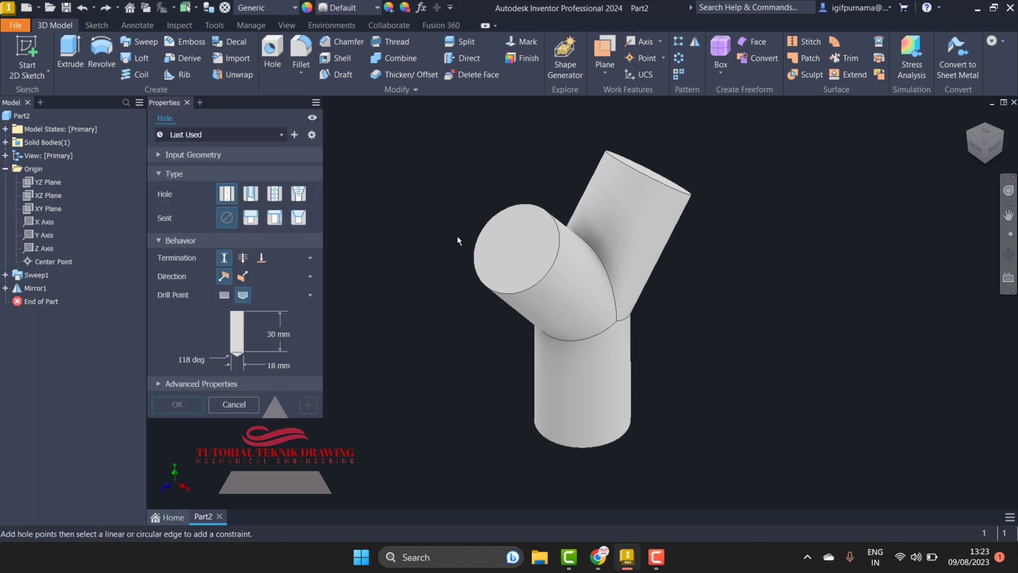
left_click(494, 248)
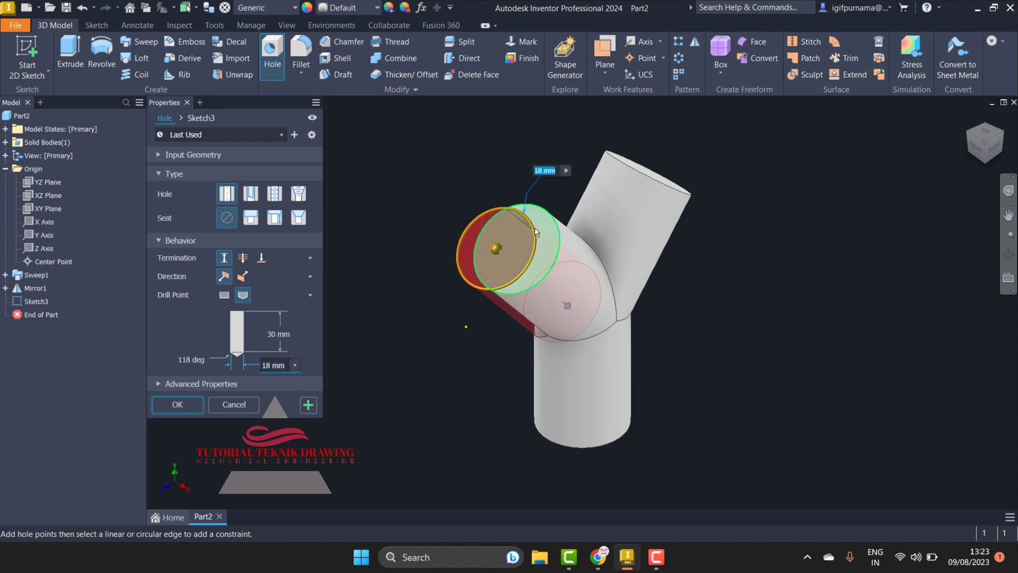
left_click(559, 247)
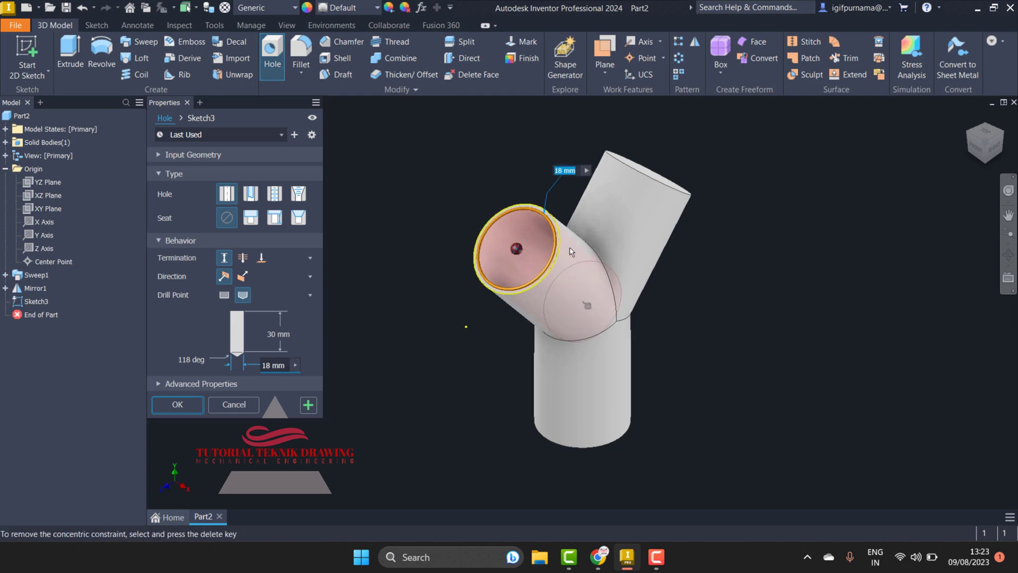
left_click(285, 366)
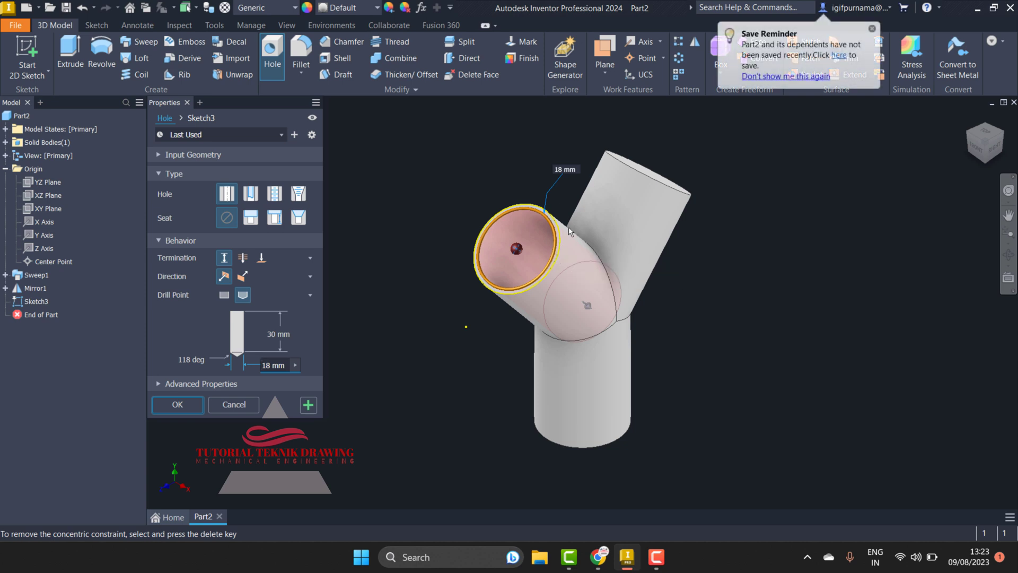
left_click(177, 404)
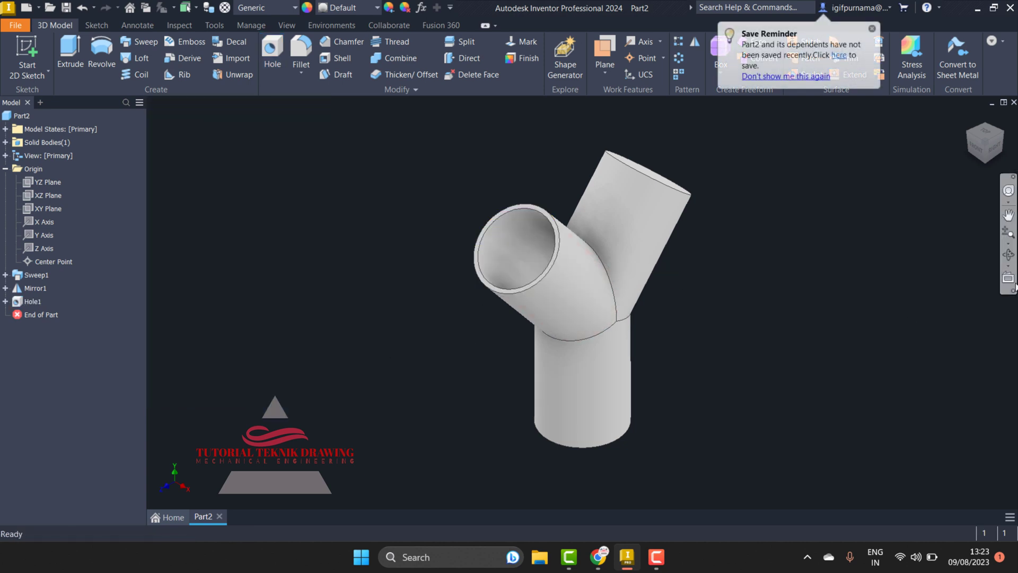
Add the same 18 mm, 30 mm-deep hole to the top end
left_click(1010, 256)
left_click_drag(597, 279, 602, 244)
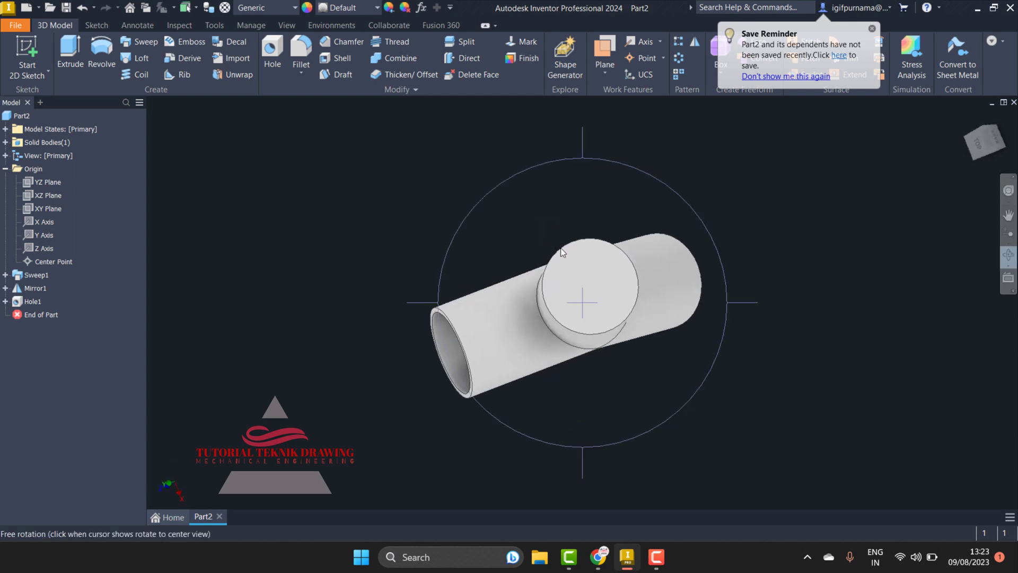
key("Escape")
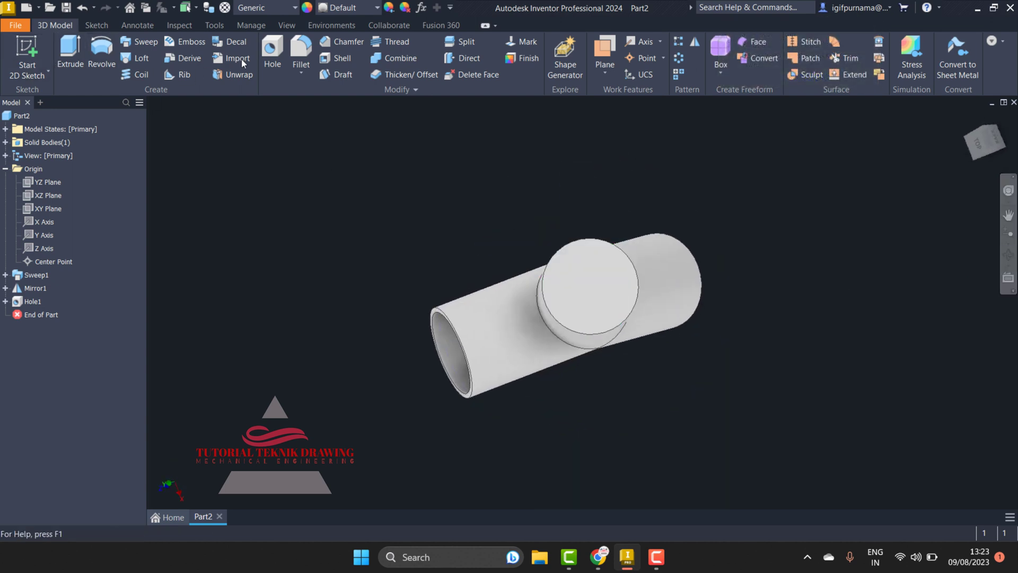
key("h")
left_click(589, 297)
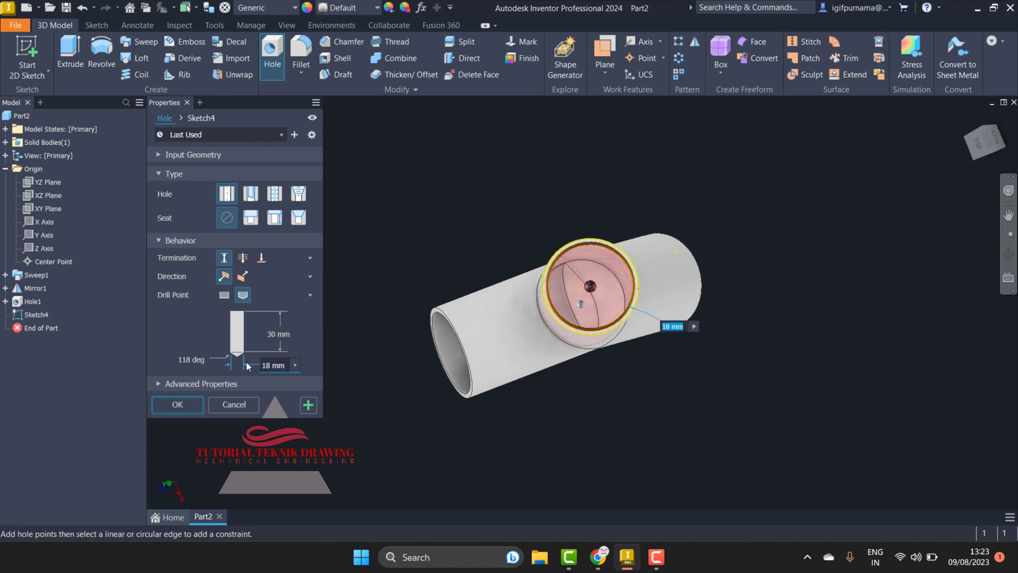
left_click(176, 404)
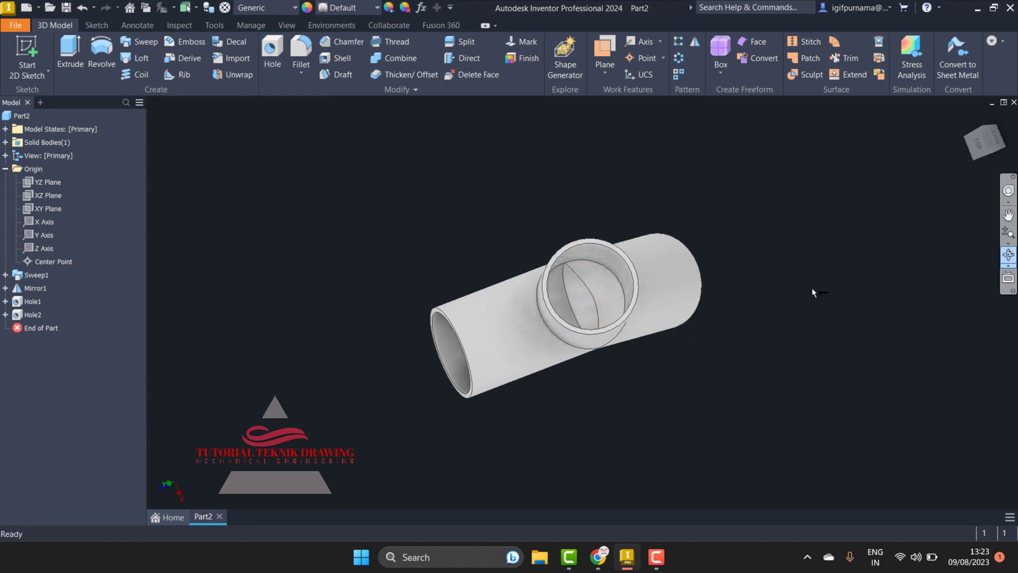
Add a third 18 mm, 30 mm-deep hole concentric on the remaining end
mouse_move(813, 292)
left_mouse_down()
mouse_move(629, 304)
mouse_move(580, 343)
left_mouse_up()
right_click(588, 297)
left_click(622, 260)
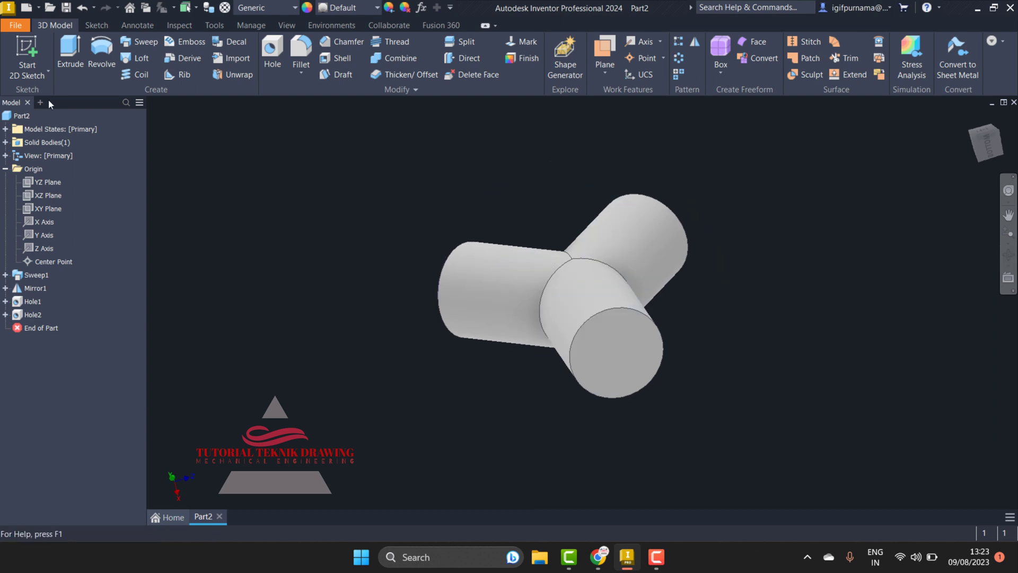
left_click(272, 53)
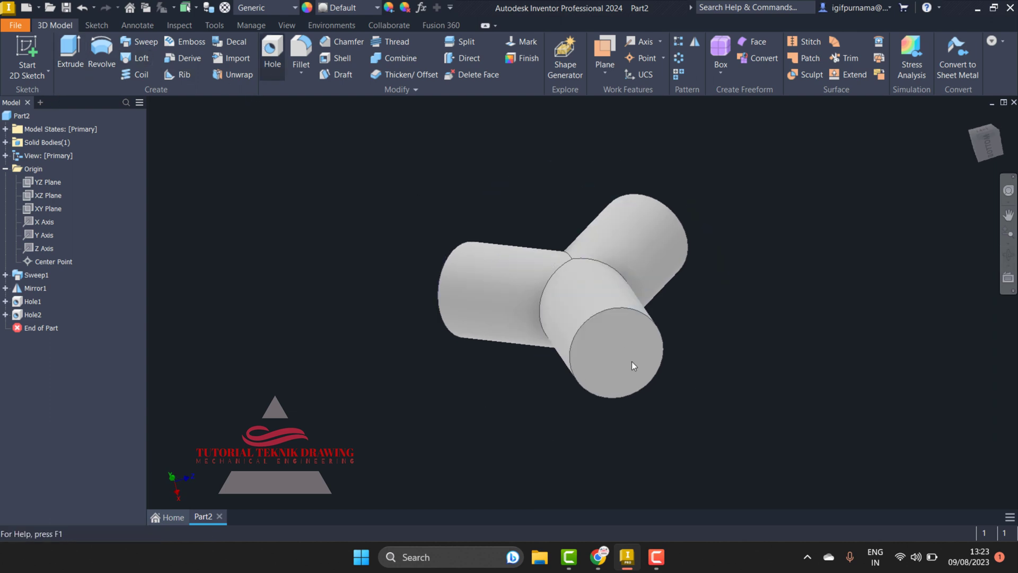
left_click(631, 331)
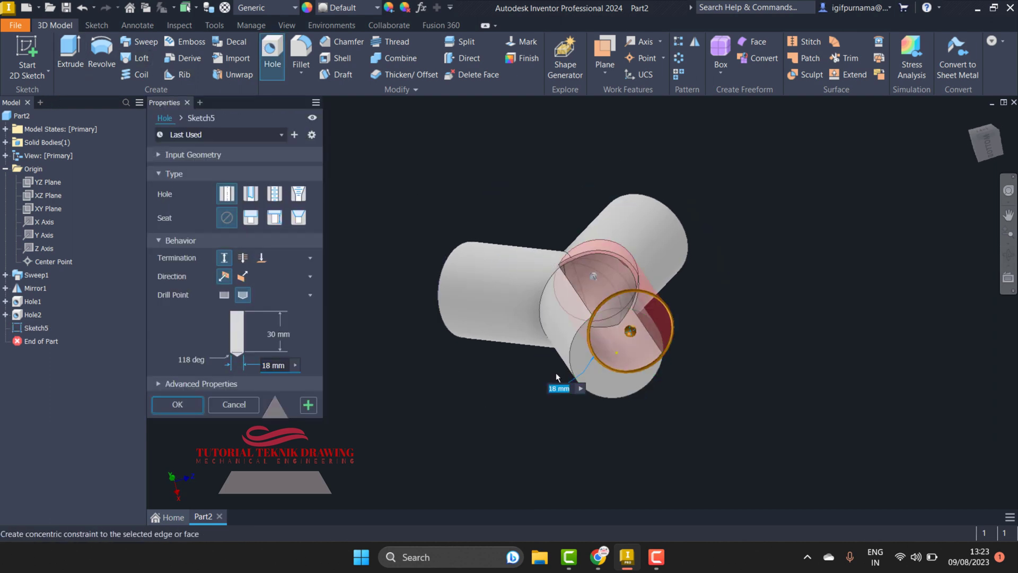
left_click(572, 361)
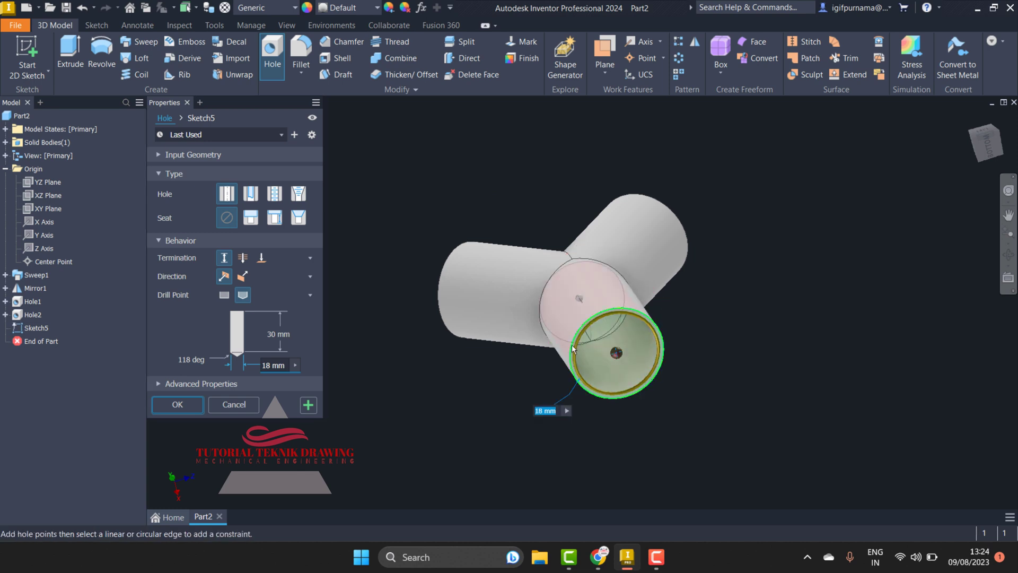
left_click(171, 408)
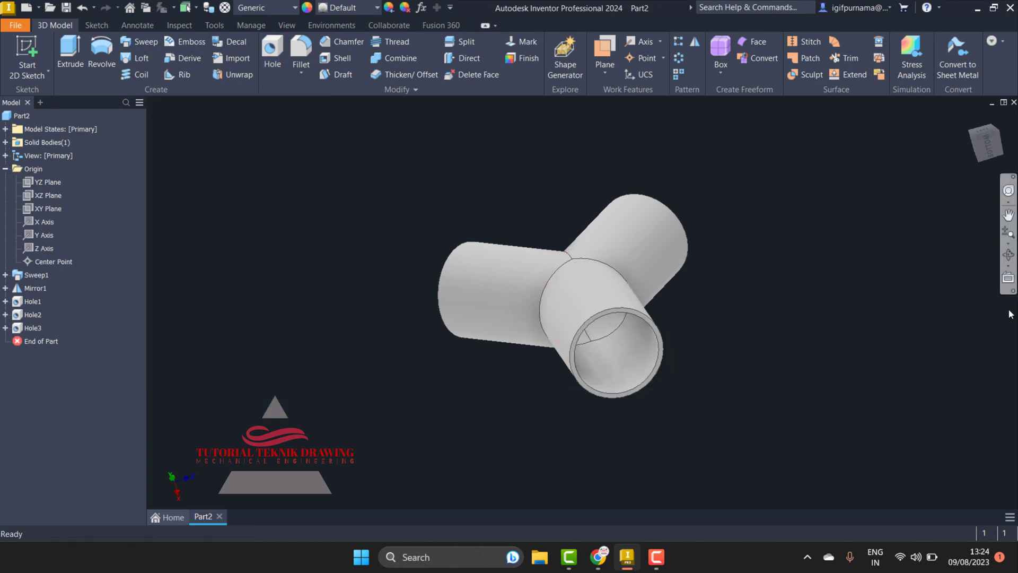
Orbit the Y-fitting to view its pipe openings from above
left_click(1007, 256)
mouse_move(627, 304)
left_mouse_down()
mouse_move(662, 342)
mouse_move(626, 259)
left_mouse_up()
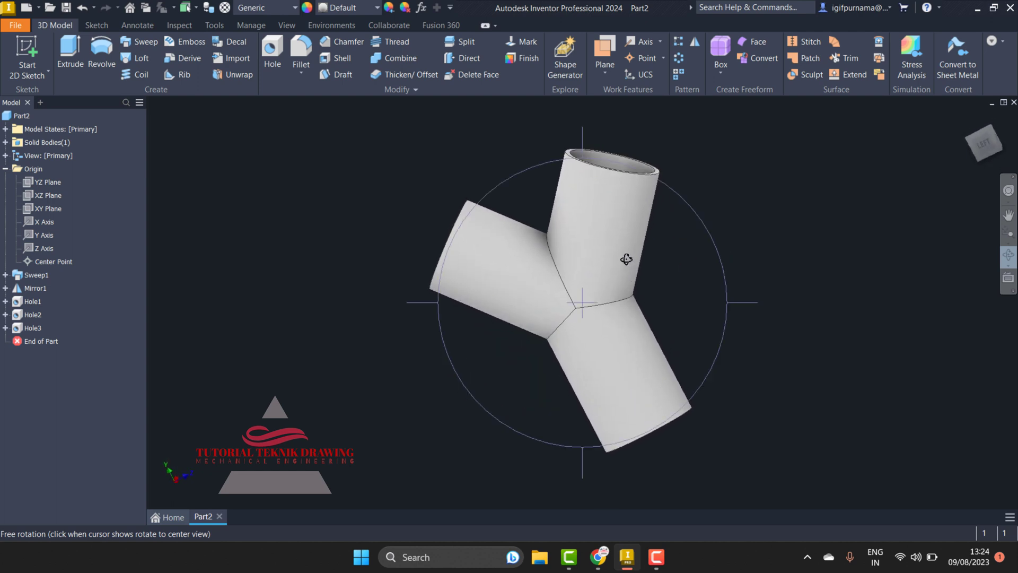
mouse_move(628, 311)
left_mouse_down()
mouse_move(609, 302)
mouse_move(586, 311)
mouse_move(546, 286)
mouse_move(585, 377)
mouse_move(596, 286)
mouse_move(625, 268)
mouse_move(609, 345)
mouse_move(614, 325)
mouse_move(627, 331)
mouse_move(596, 309)
mouse_move(615, 286)
left_mouse_up()
right_click(615, 286)
left_click(654, 280)
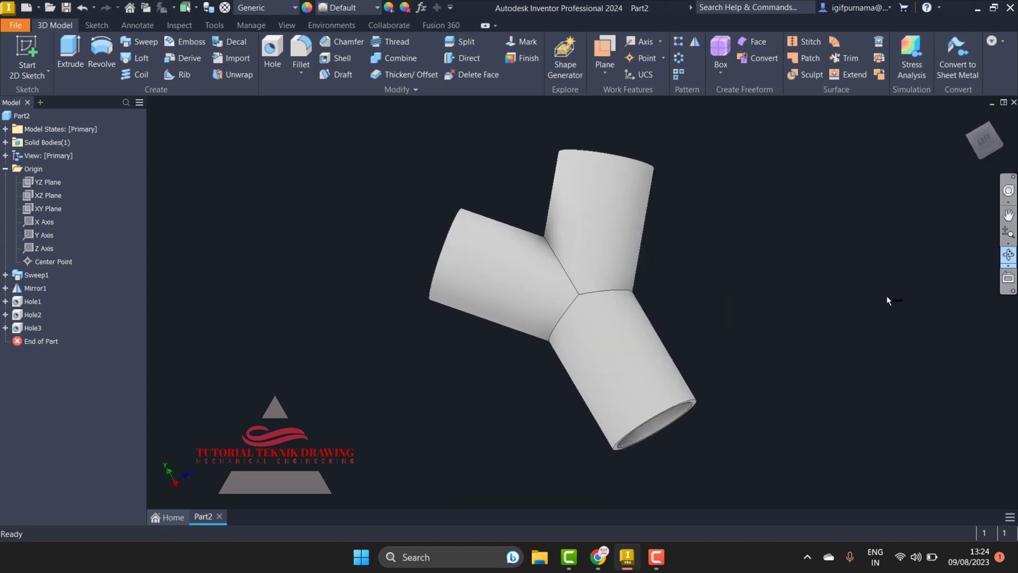
Rotate and zoom in on one pipe opening, then select its ring face
key("F4")
mouse_move(648, 348)
left_mouse_down()
mouse_move(643, 285)
mouse_move(643, 359)
left_mouse_up()
right_click(665, 283)
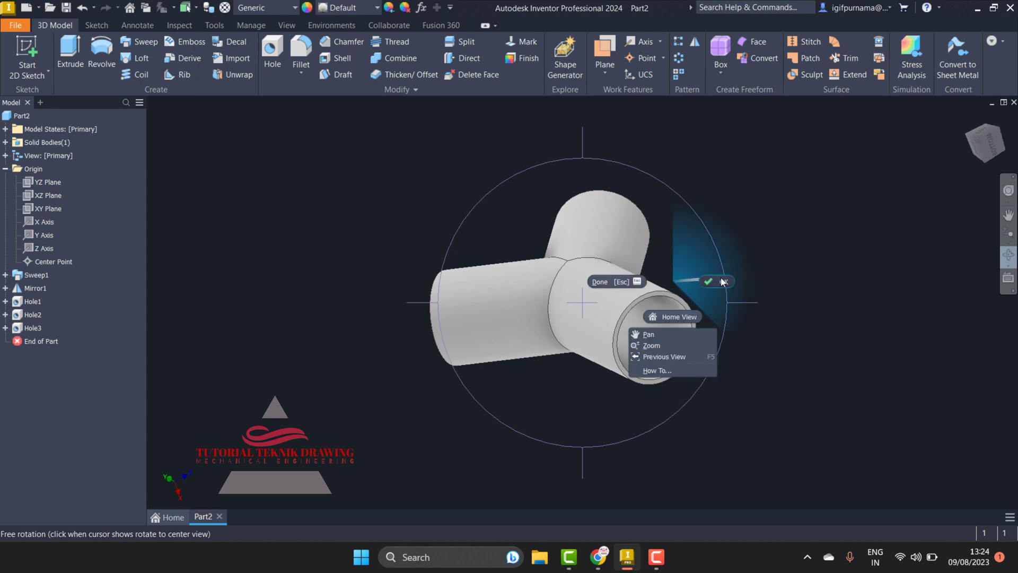
left_click(723, 281)
left_click(1009, 233)
left_click_drag(624, 285, 646, 348)
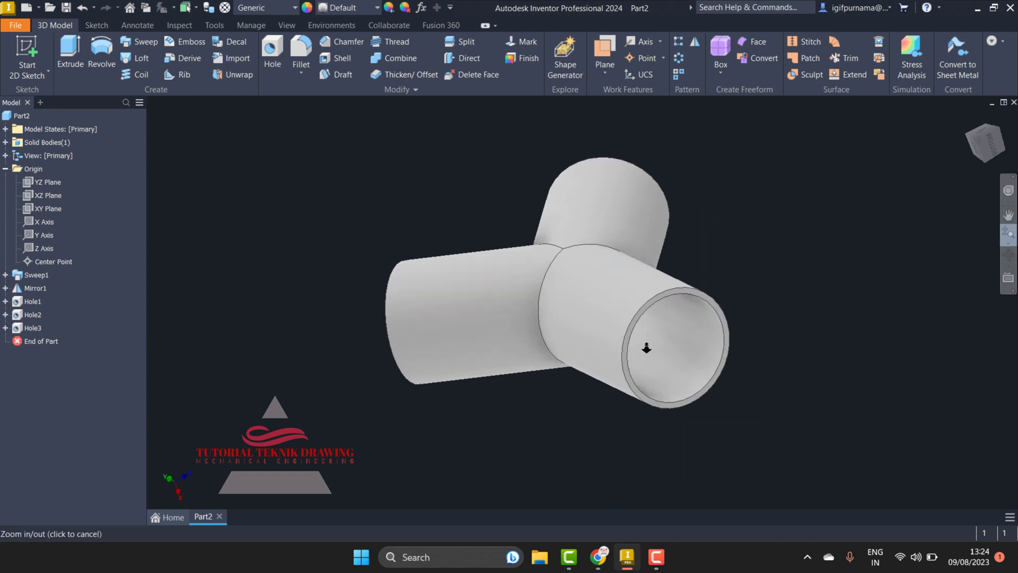
scroll(647, 348, "down", 3)
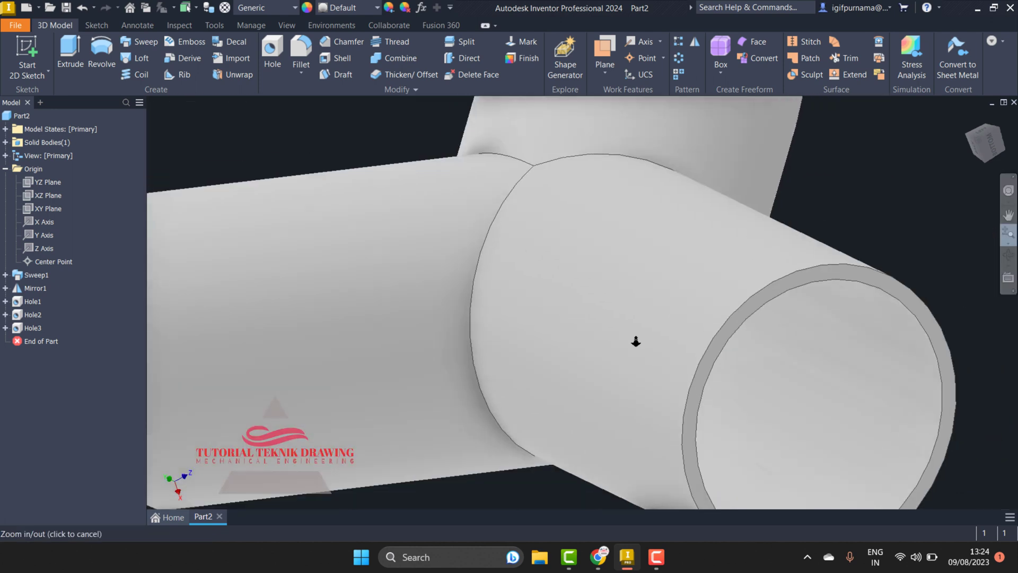
left_click(817, 274)
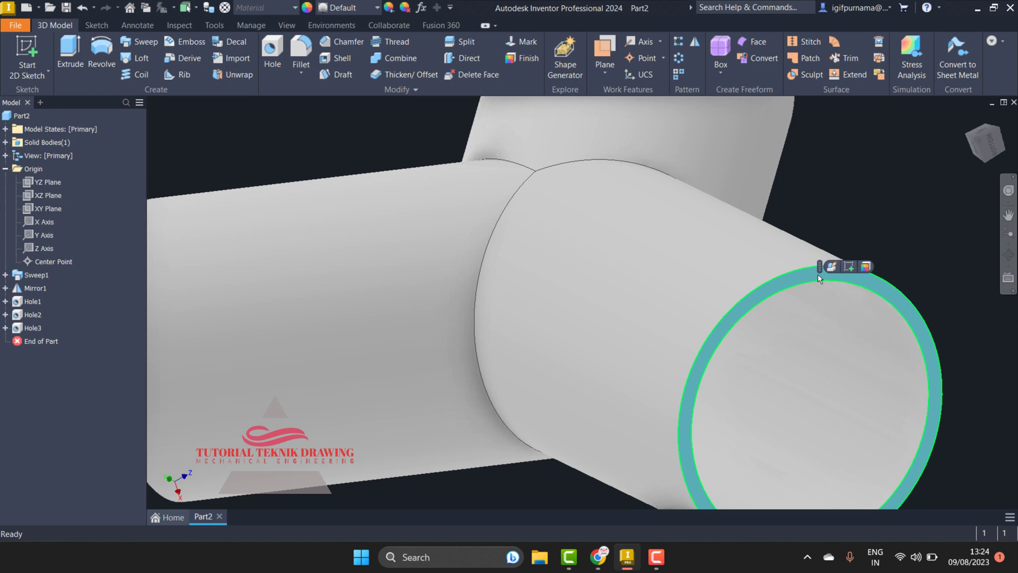
Start a sketch on the ring face and draw a circle centred on the pipe axis
left_click(850, 266)
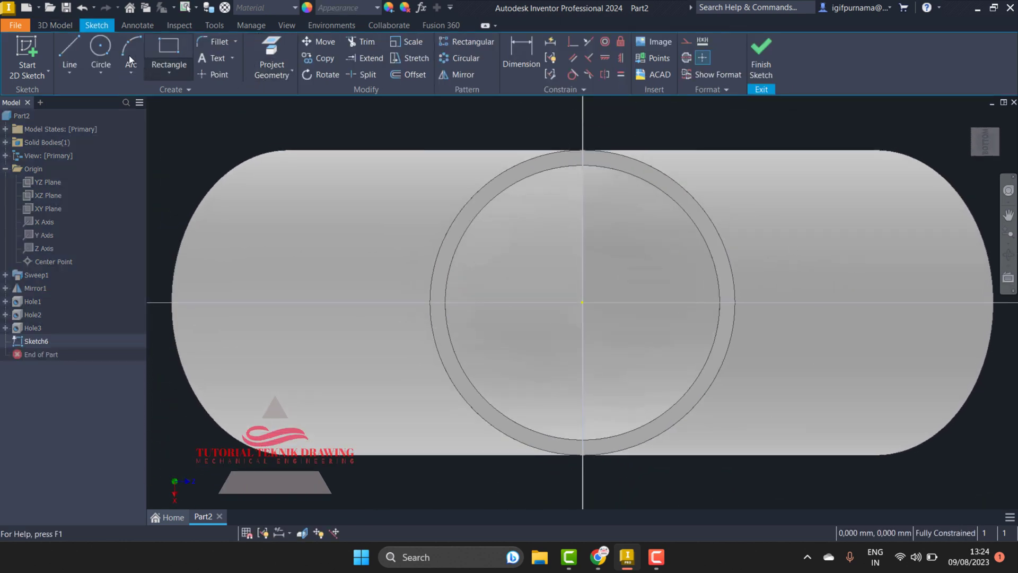
left_click(101, 51)
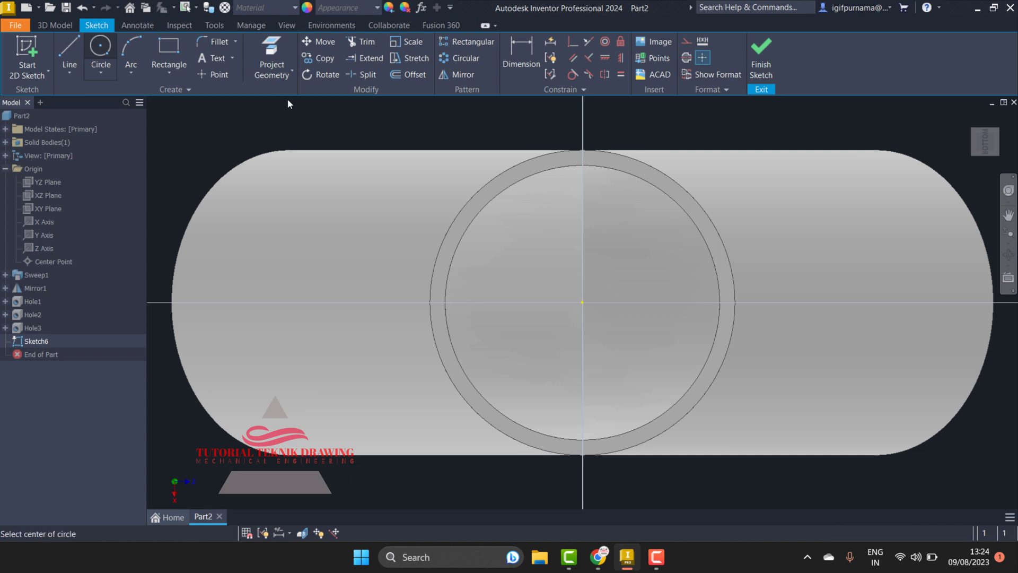
left_click(582, 302)
left_click(582, 130)
key("Escape")
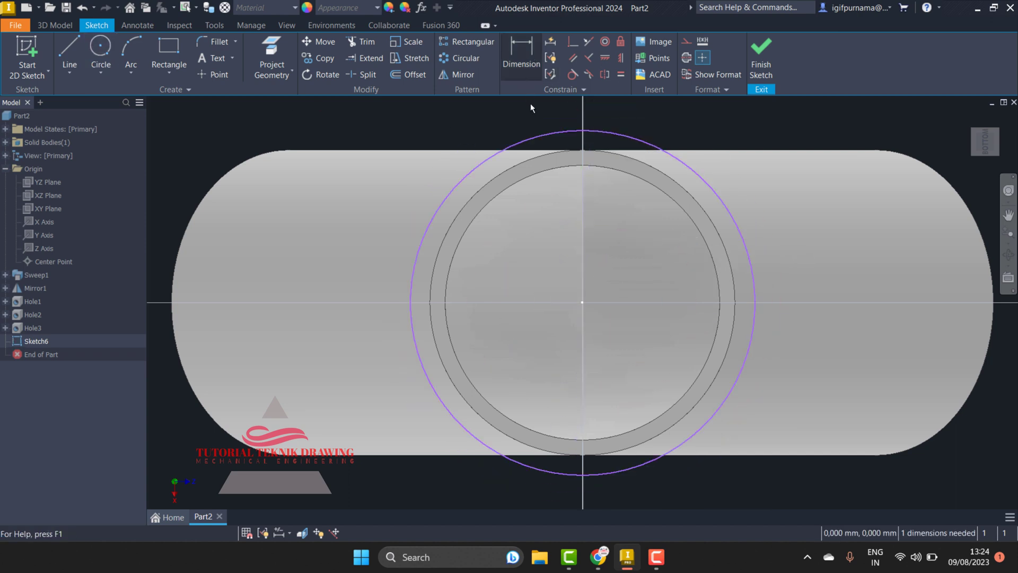
Dimension the circle to 22 mm, project the pipe edges, and finish the sketch
key("d")
left_click(535, 136)
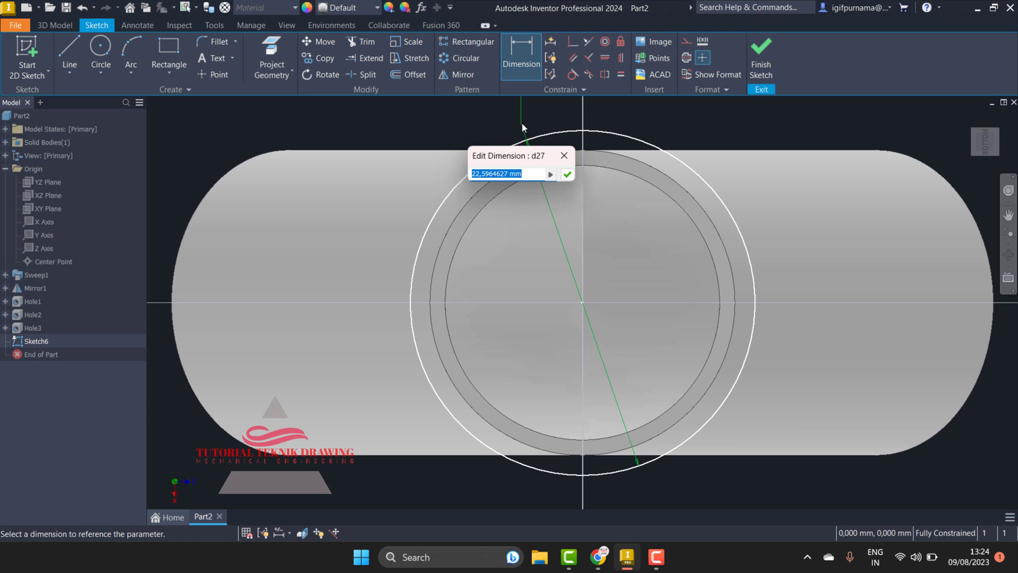
type("22")
key("Return")
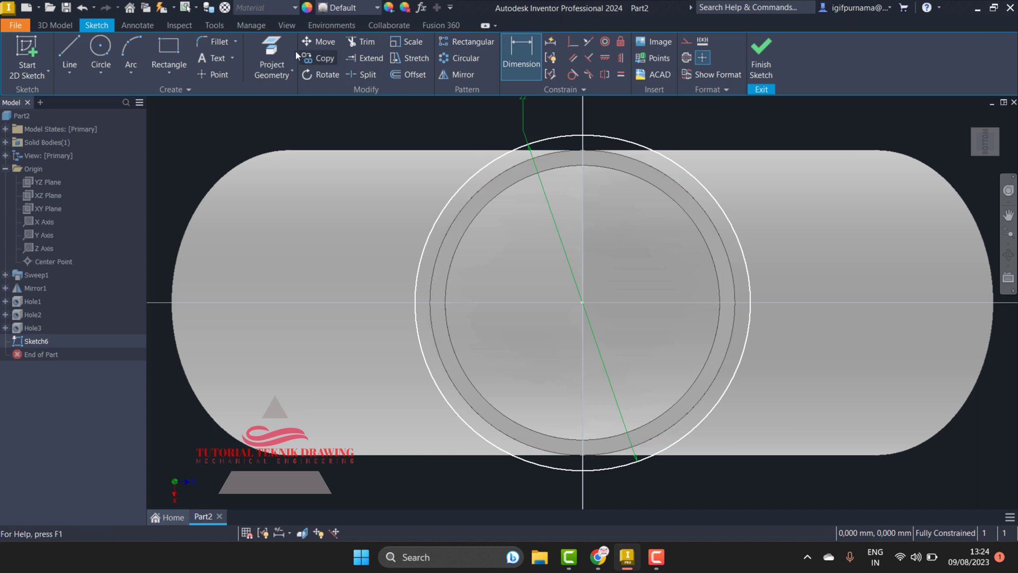
left_click(271, 60)
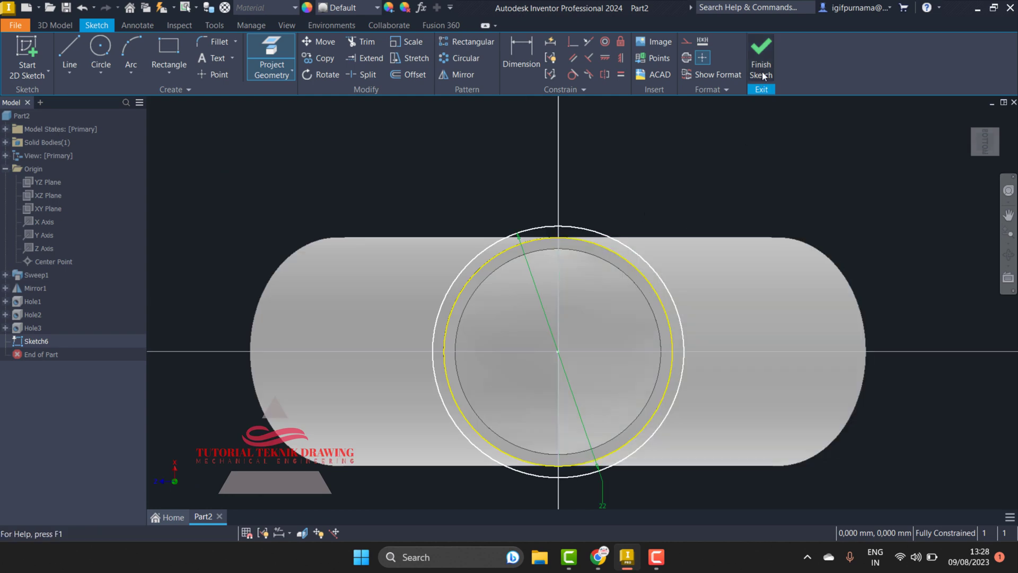
left_click(761, 58)
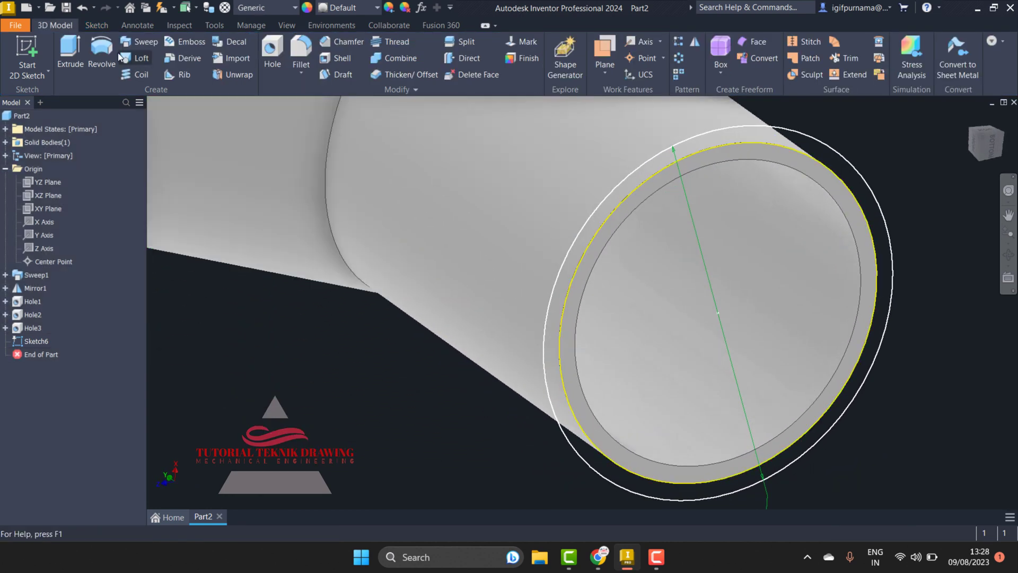
Try extruding the ring profile, flipping its direction, then cancel the extrusion
key("e")
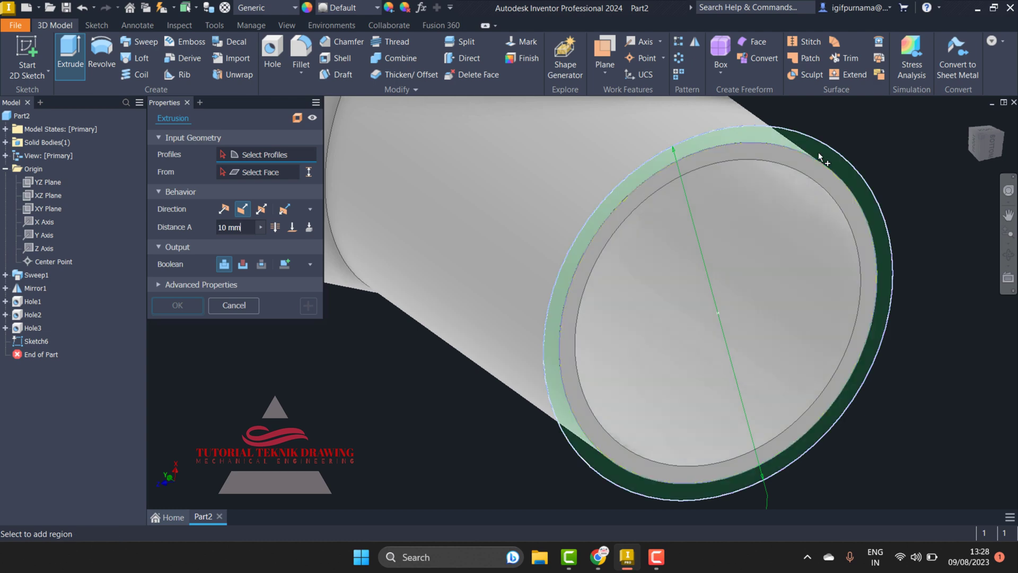
left_click(820, 157)
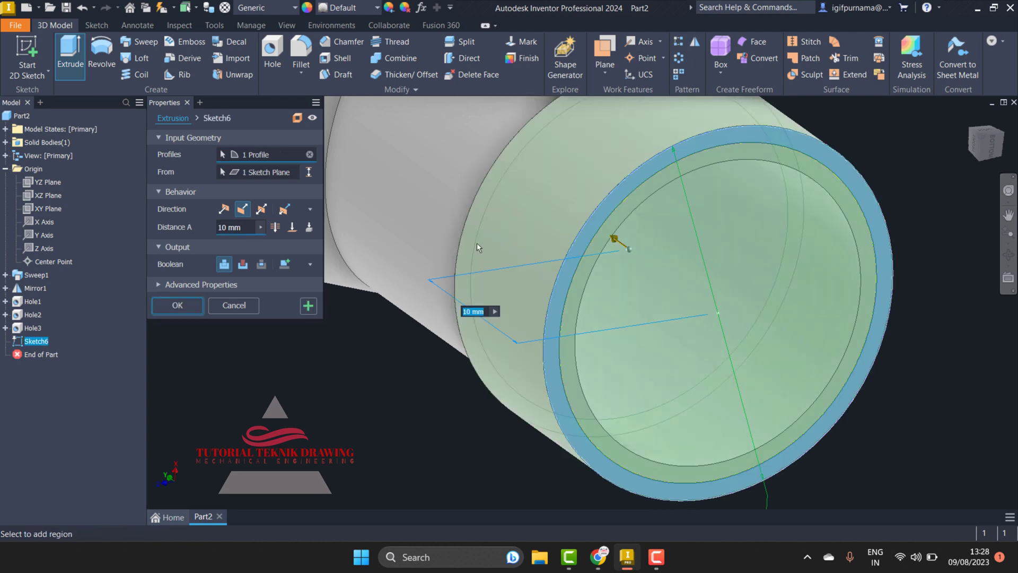
left_click(224, 210)
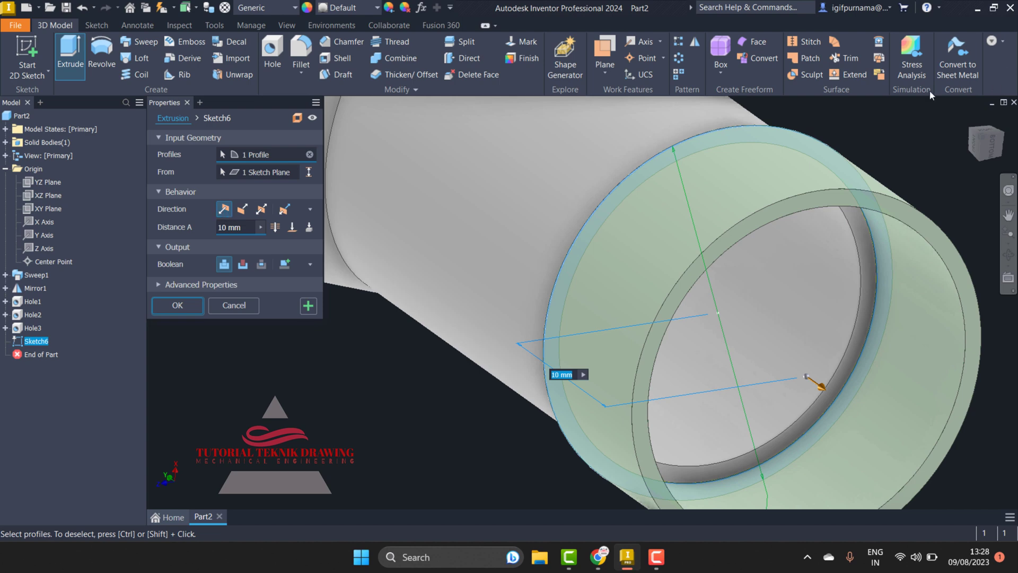
left_click(973, 123)
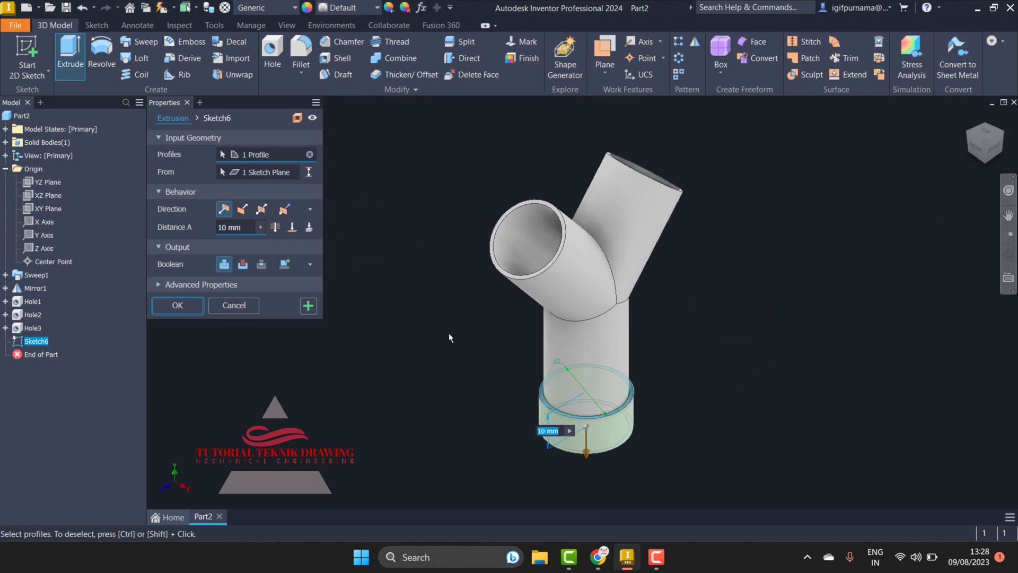
left_click(244, 210)
left_click(1009, 243)
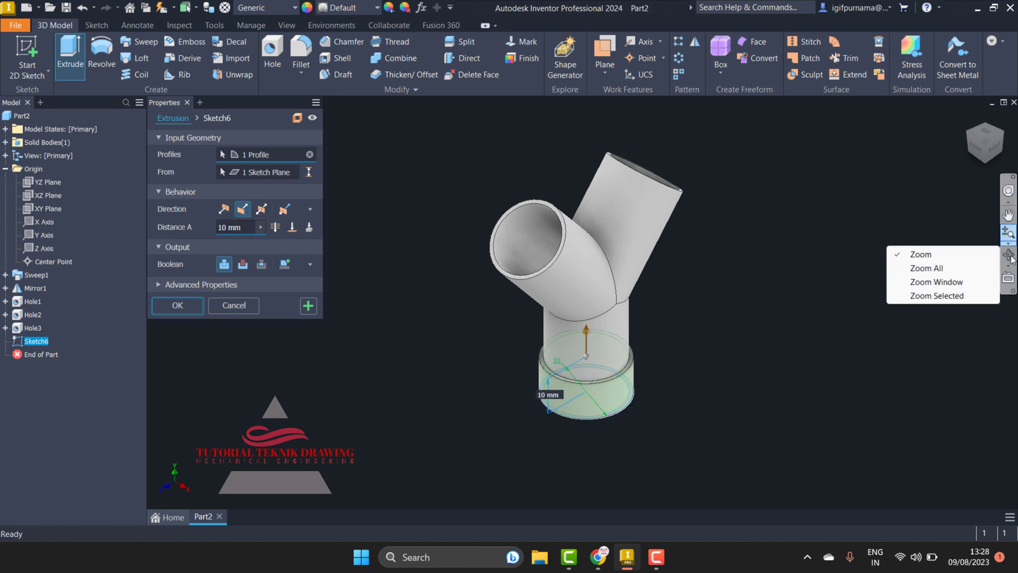
left_click(243, 263)
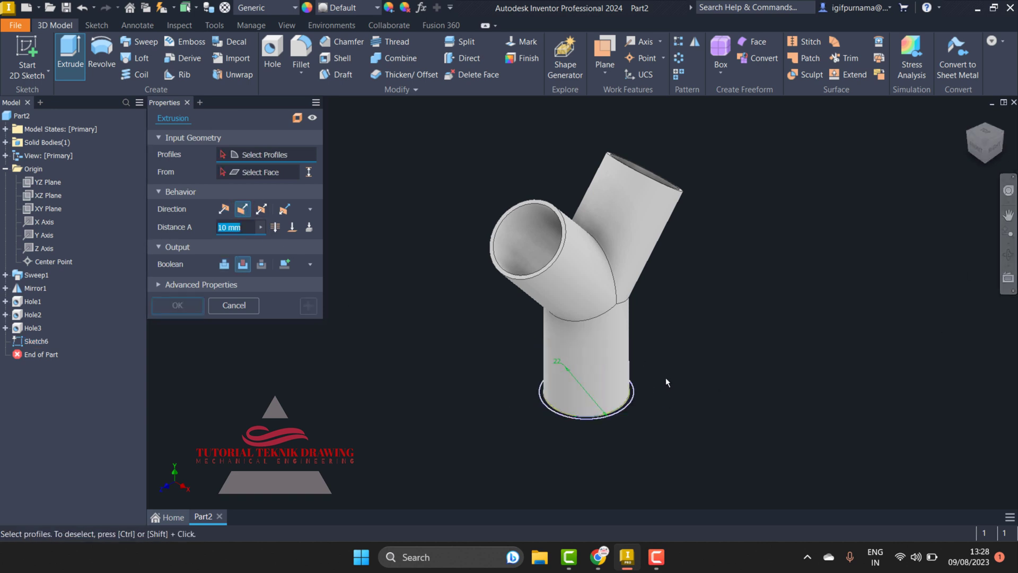
left_click(230, 304)
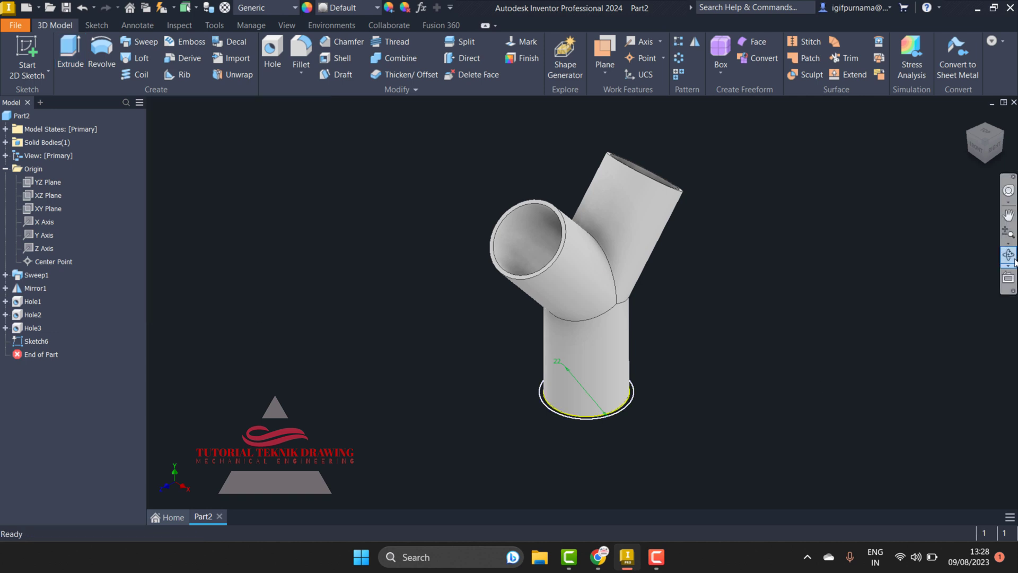
Retry extruding the circle profile at the pipe bottom, rotate the model sideways, and cancel again
left_click(73, 54)
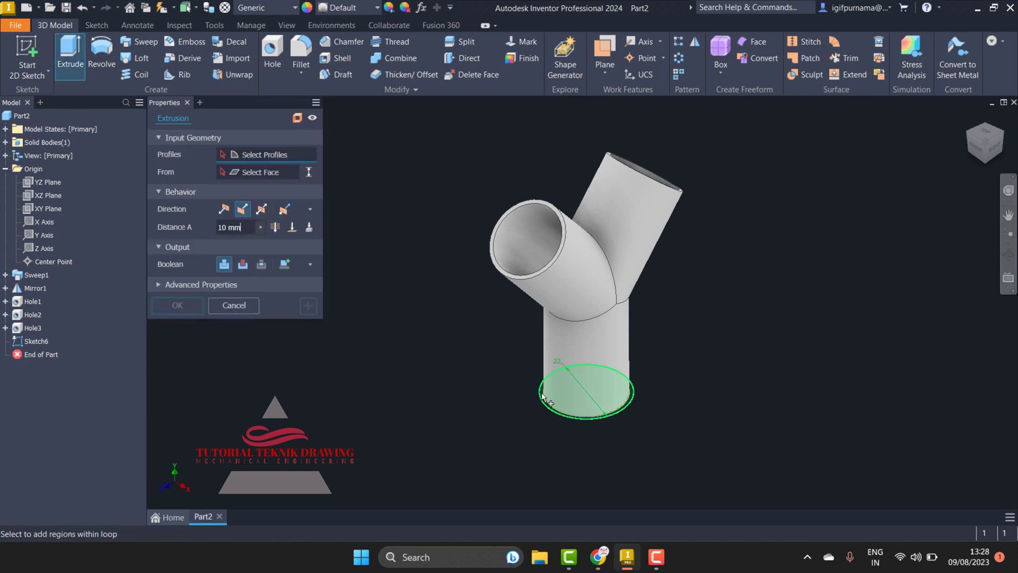
left_click(547, 406)
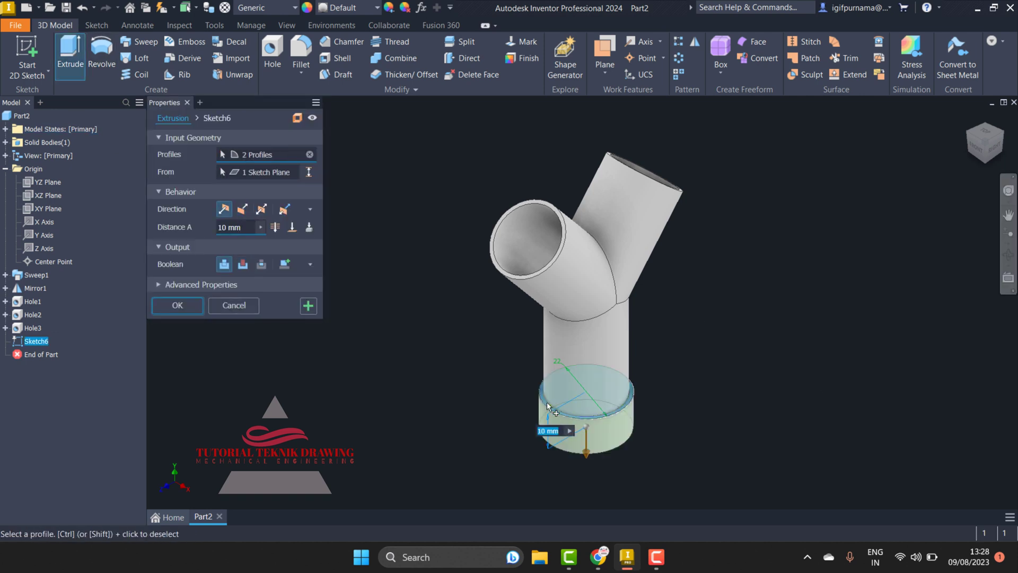
left_click(1009, 255)
left_click_drag(583, 265, 727, 297)
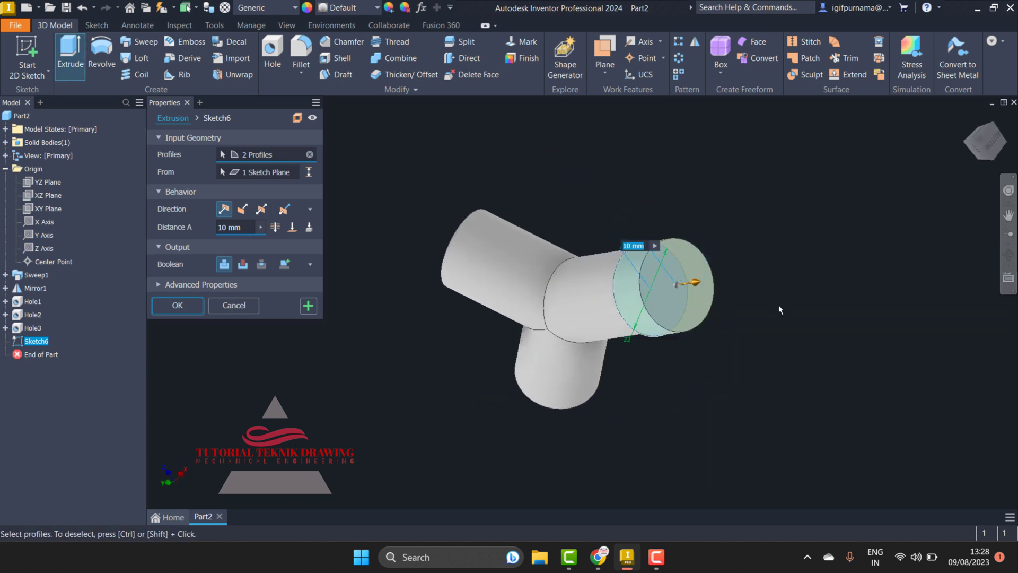
left_click(234, 305)
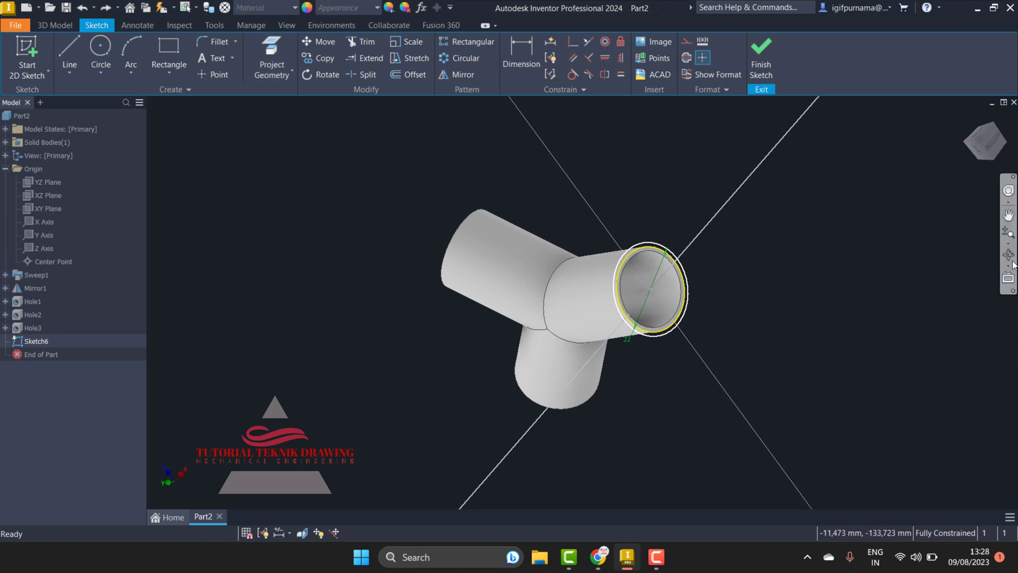
Zoom in on the pipe end and extrude its ring into the 10 mm, 22 mm collar
left_click(762, 50)
left_click(1009, 232)
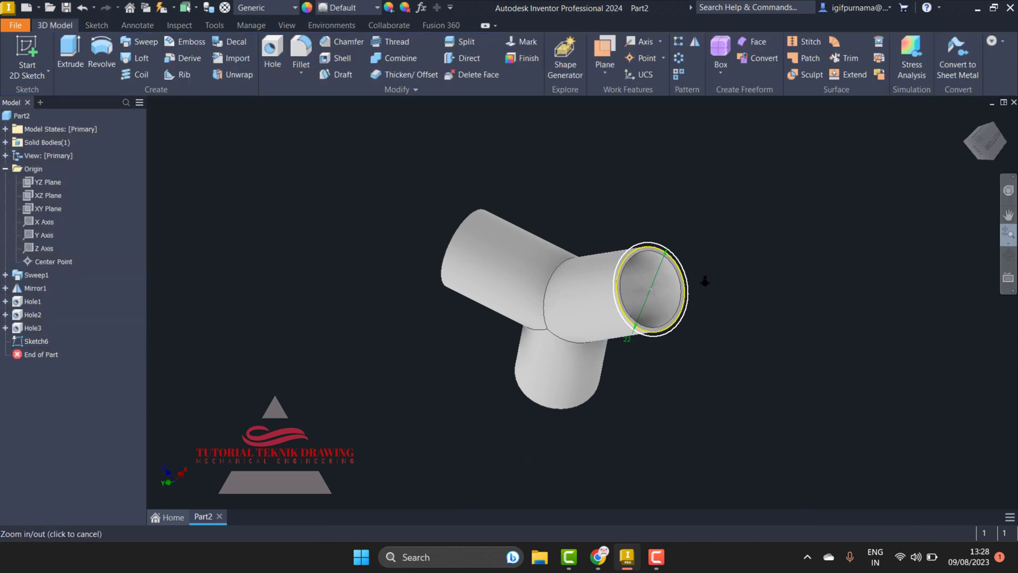
left_click_drag(702, 279, 695, 334)
right_click(629, 223)
left_click(578, 213)
key("e")
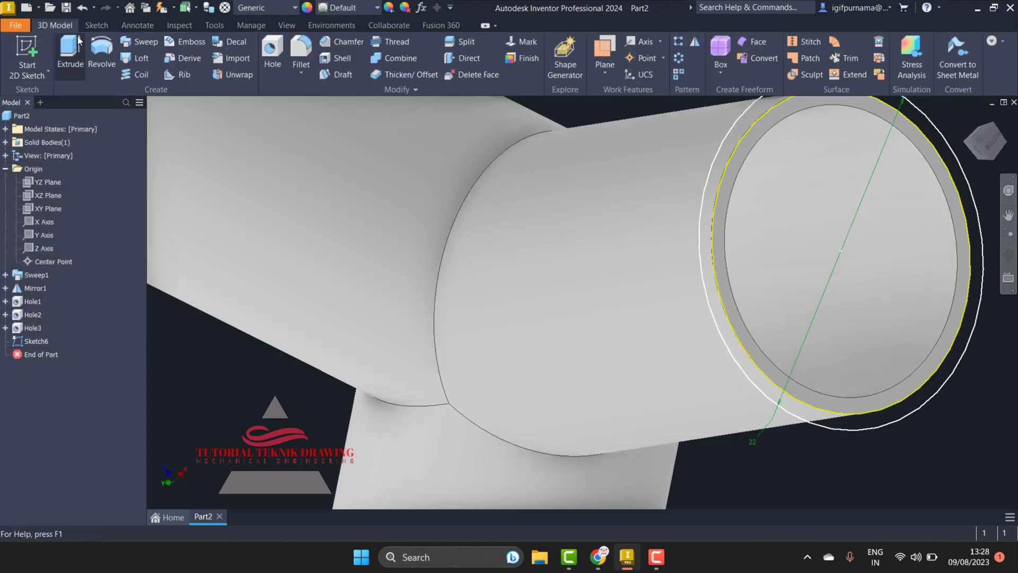
left_click(719, 183)
left_click(185, 311)
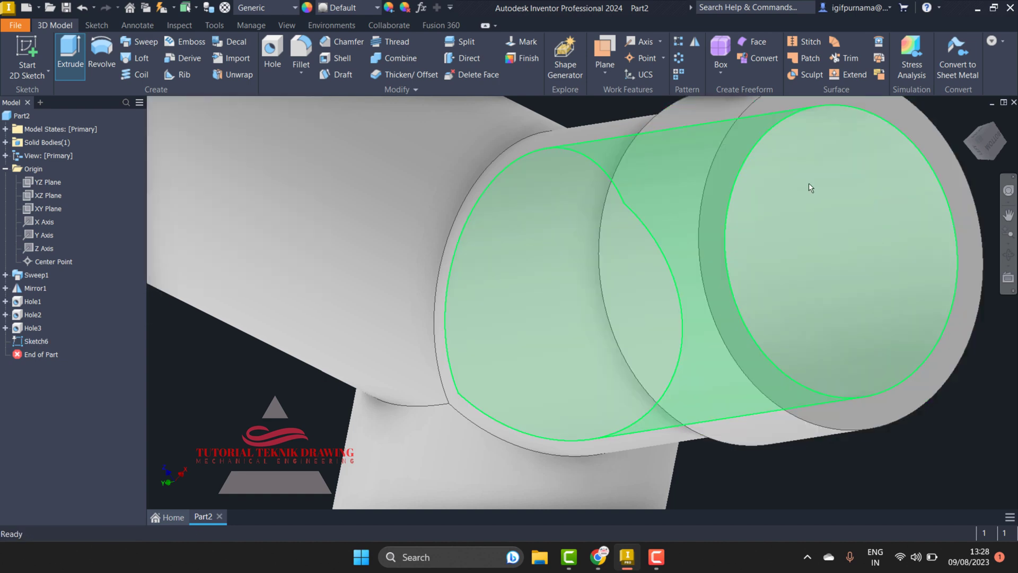
left_click(726, 191)
Sketch a 20 mm diameter circle on the collar's ring face
left_click(753, 182)
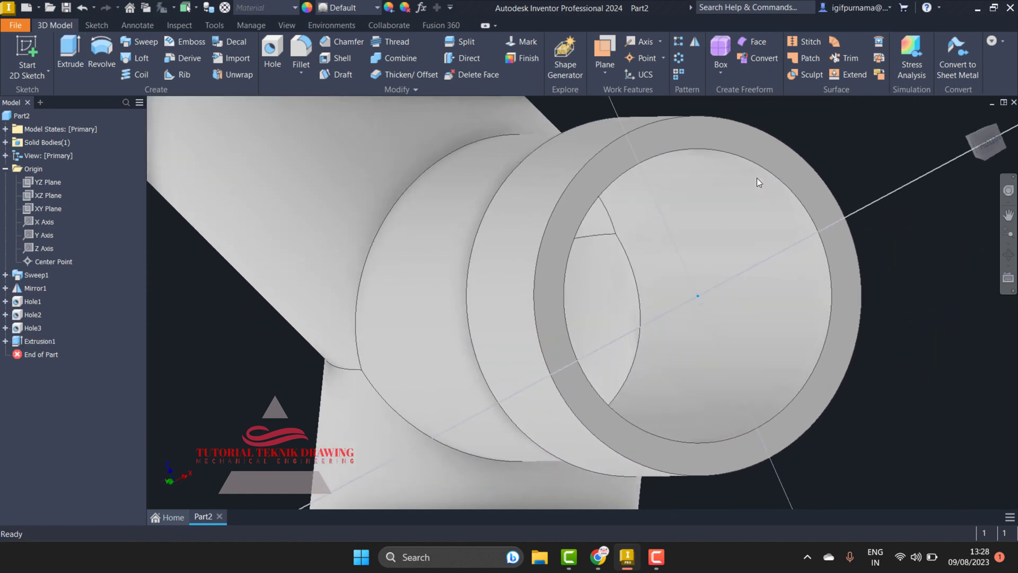
key("c")
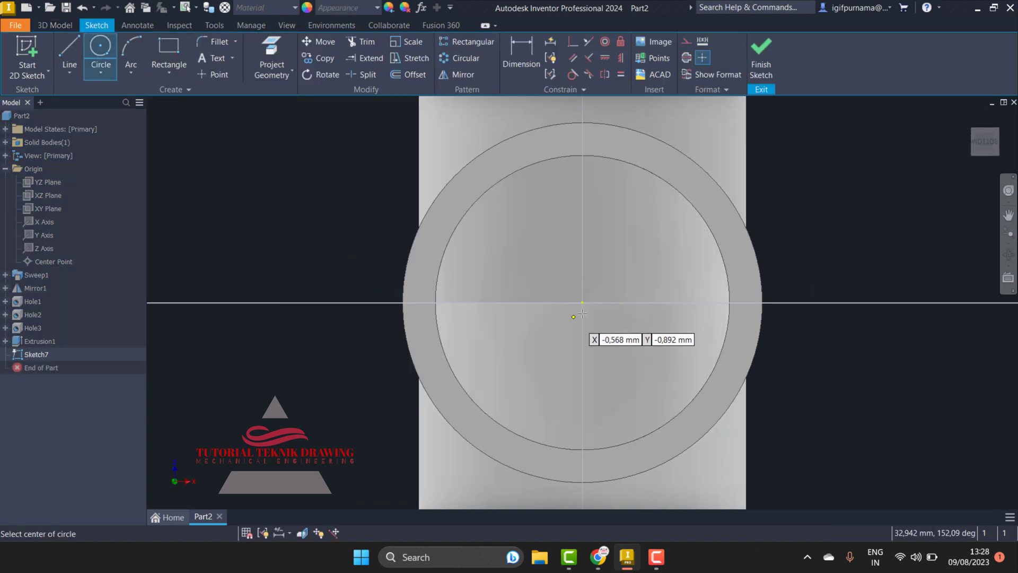
left_click(582, 302)
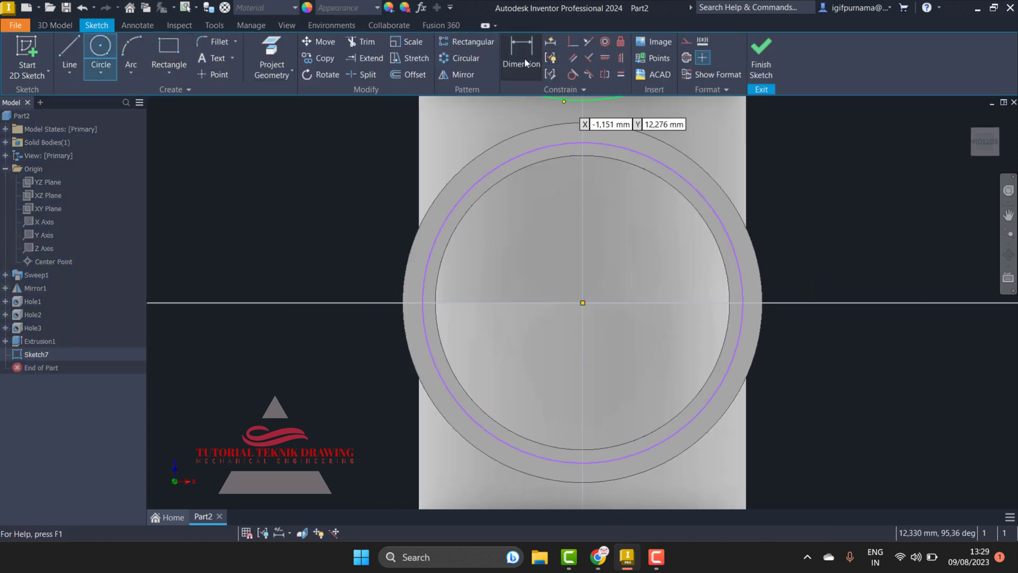
left_click(573, 142)
key("d")
left_click(685, 172)
left_click(852, 168)
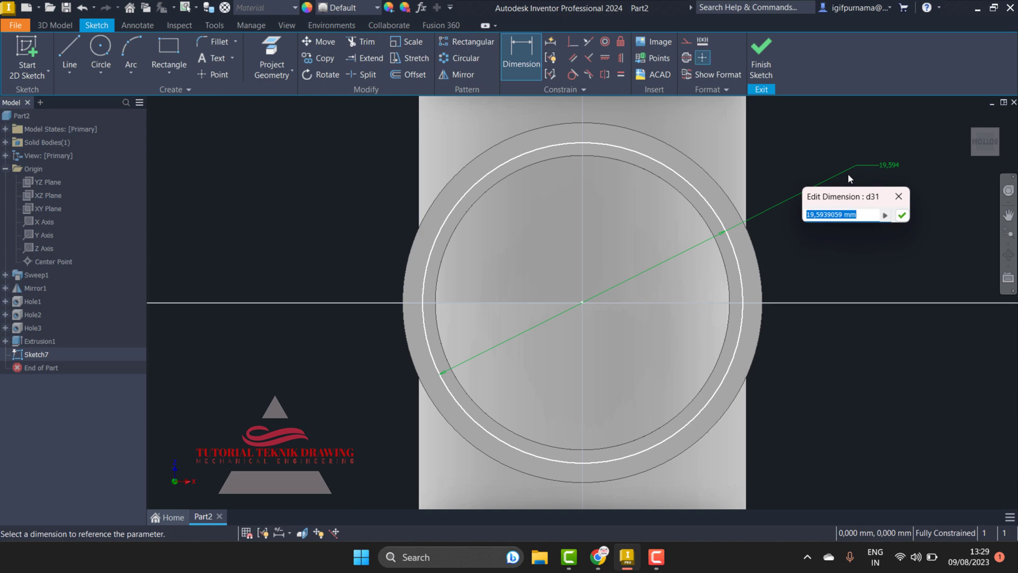
type("20")
key("Return")
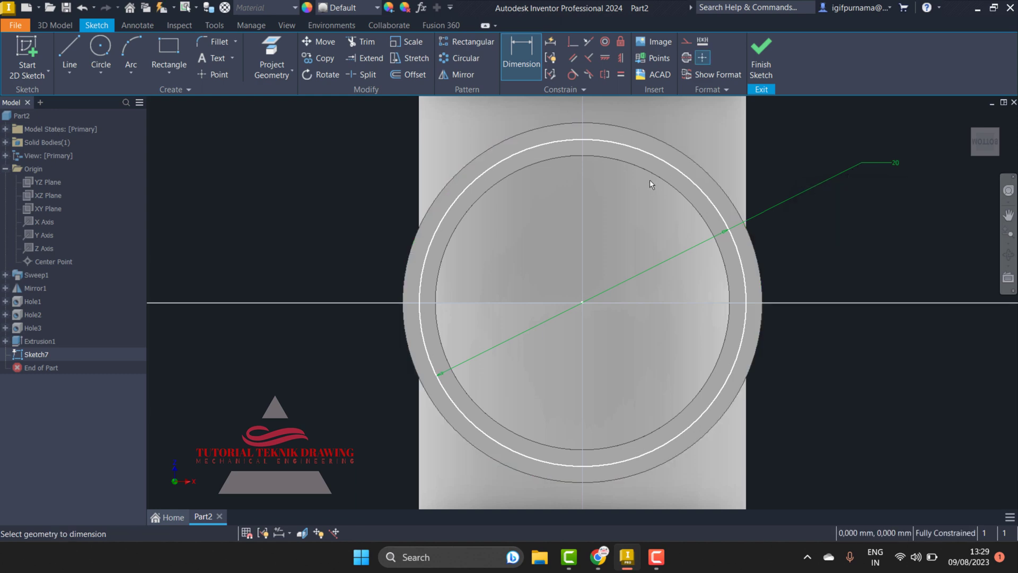
Extrude the 20 mm circle as a 10 mm deep cut into the pipe end, then return to Home view
left_click(761, 53)
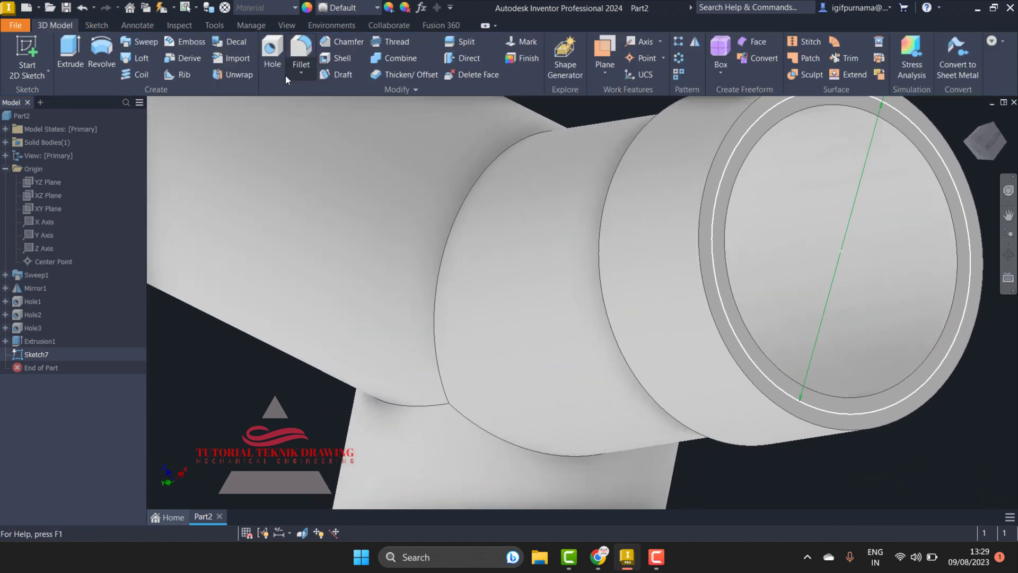
left_click(71, 53)
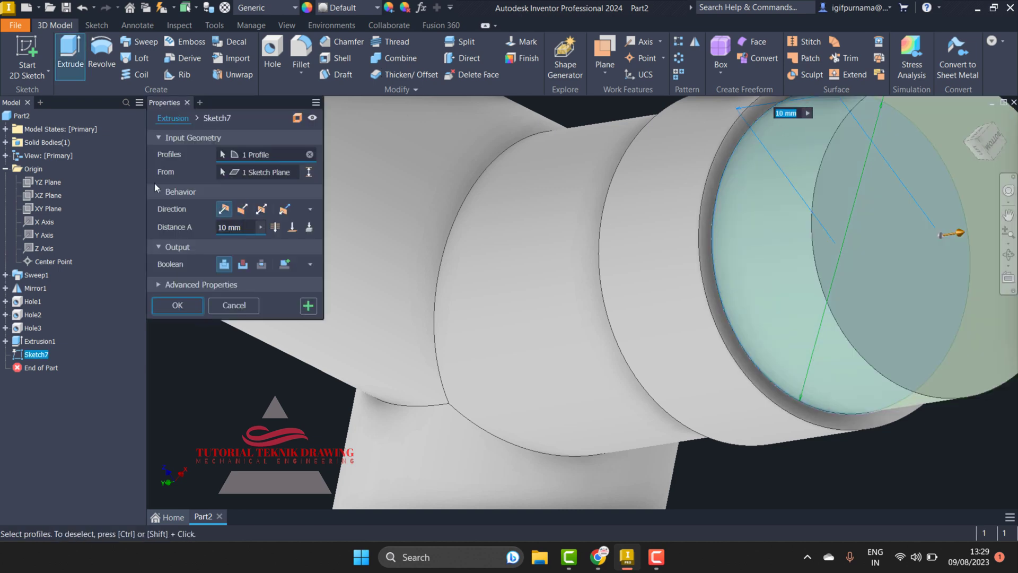
left_click(249, 265)
left_click(183, 309)
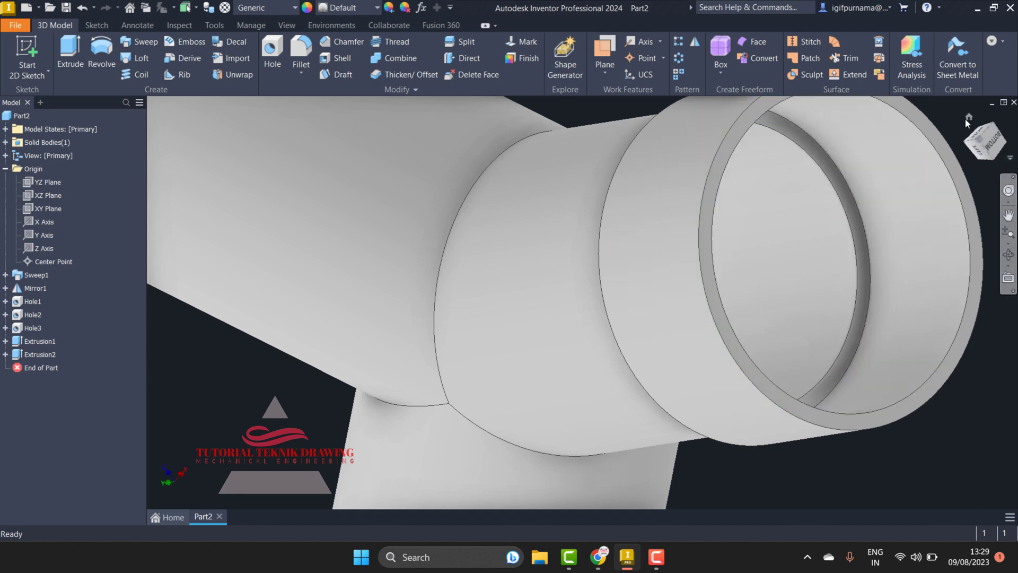
left_click(969, 118)
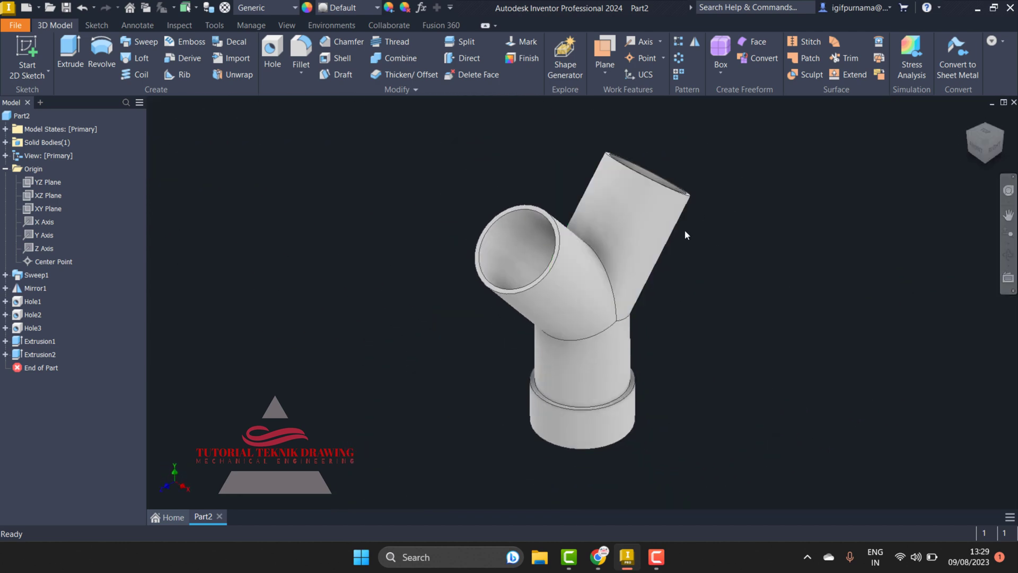
Zoom in on the left branch and start Sketch8 on its ring-shaped end face
left_click(1009, 234)
left_click_drag(509, 286, 557, 312)
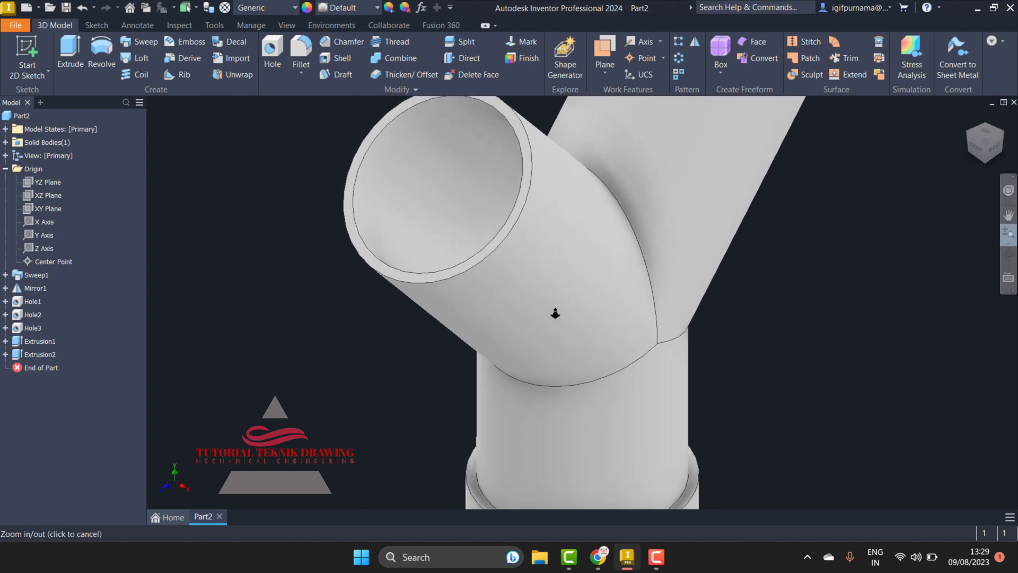
right_click(531, 242)
left_click(541, 207)
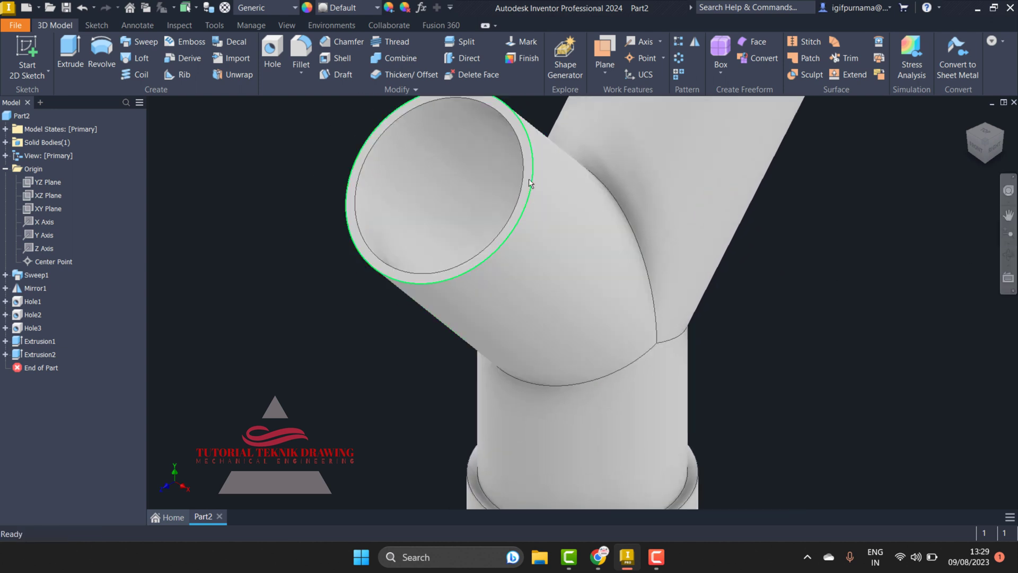
left_click(528, 161)
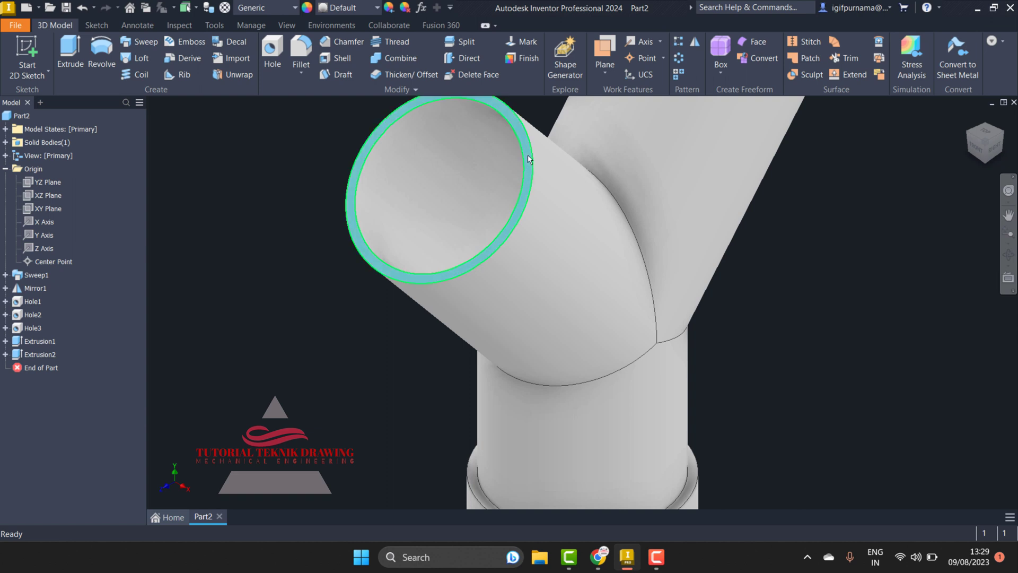
key("s")
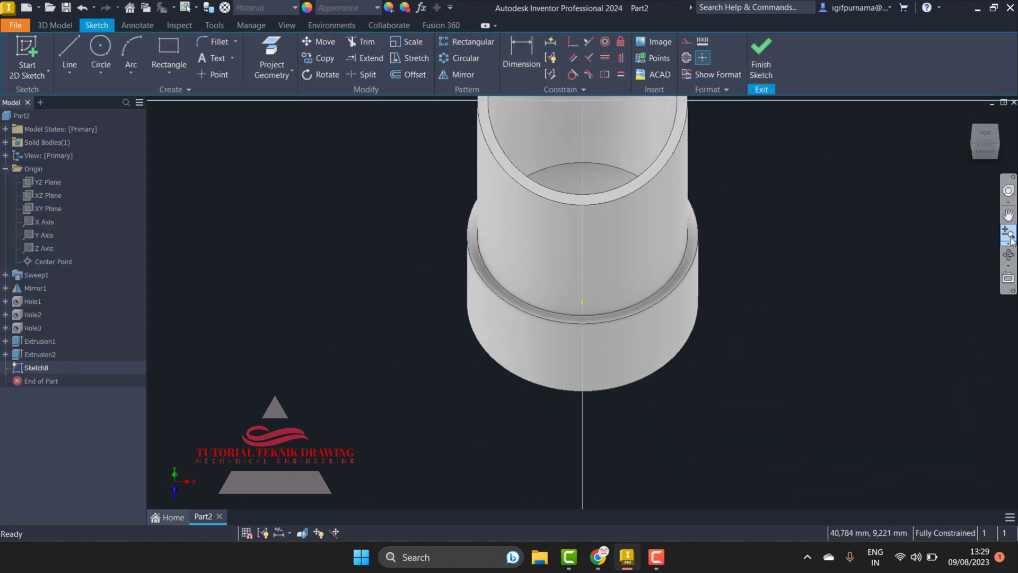
Draw a 22 mm diameter circle centred on the left branch opening
left_click(1008, 214)
left_click_drag(726, 154, 725, 307)
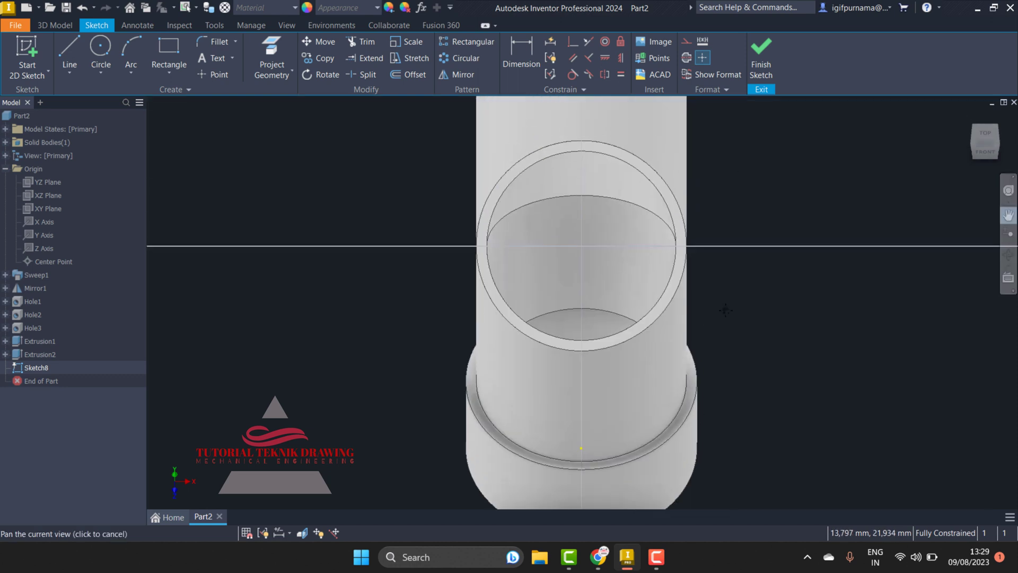
right_click(723, 170)
left_click(753, 175)
left_click(96, 52)
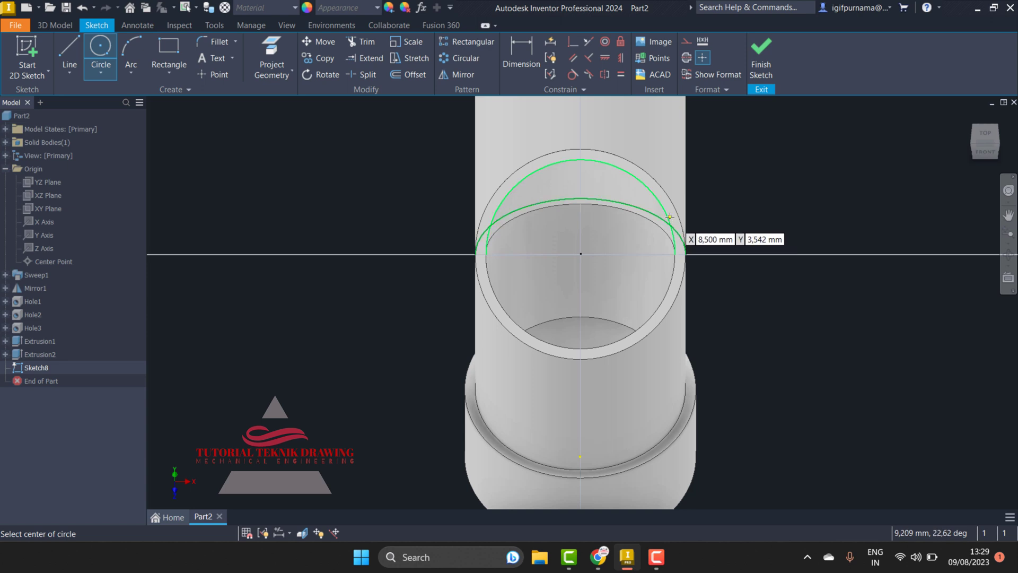
left_click(581, 247)
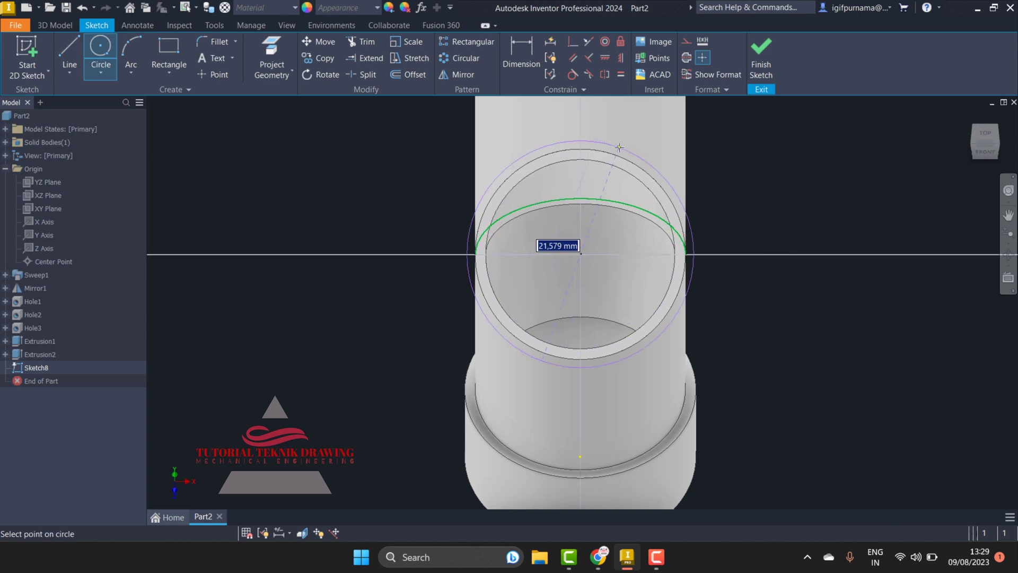
left_click(672, 174)
key("d")
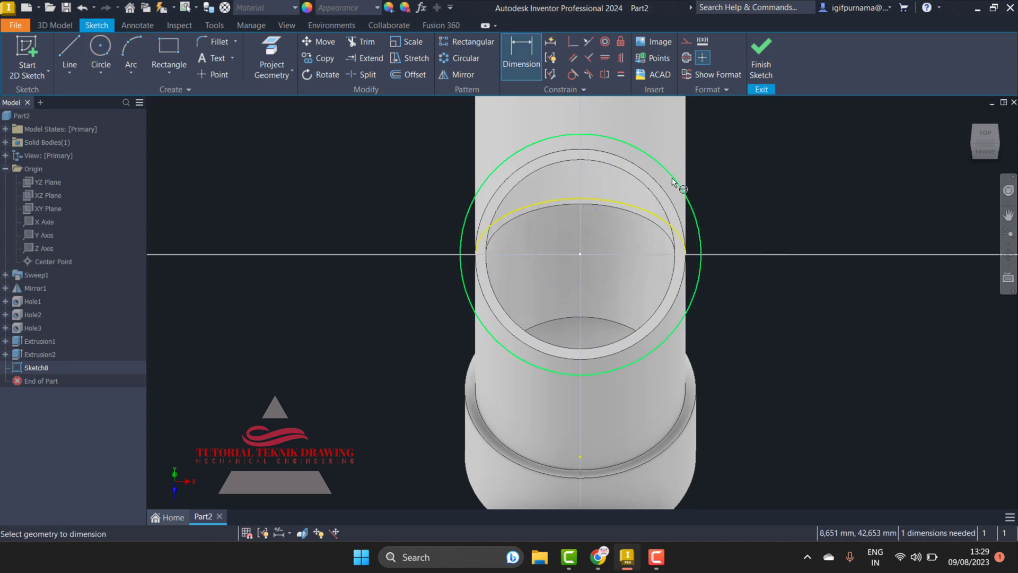
left_click(674, 175)
left_click(745, 174)
type("22")
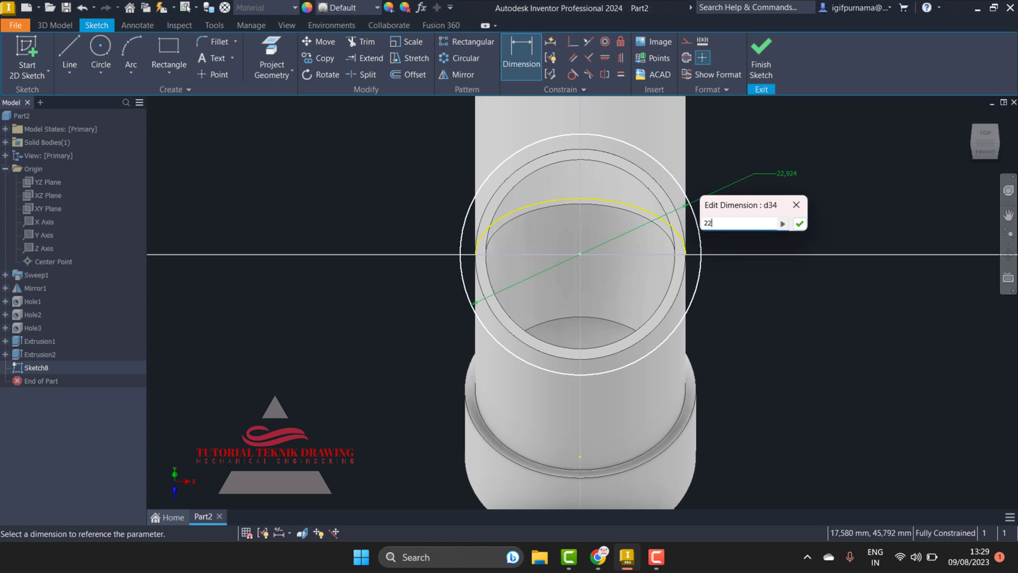
key("Return")
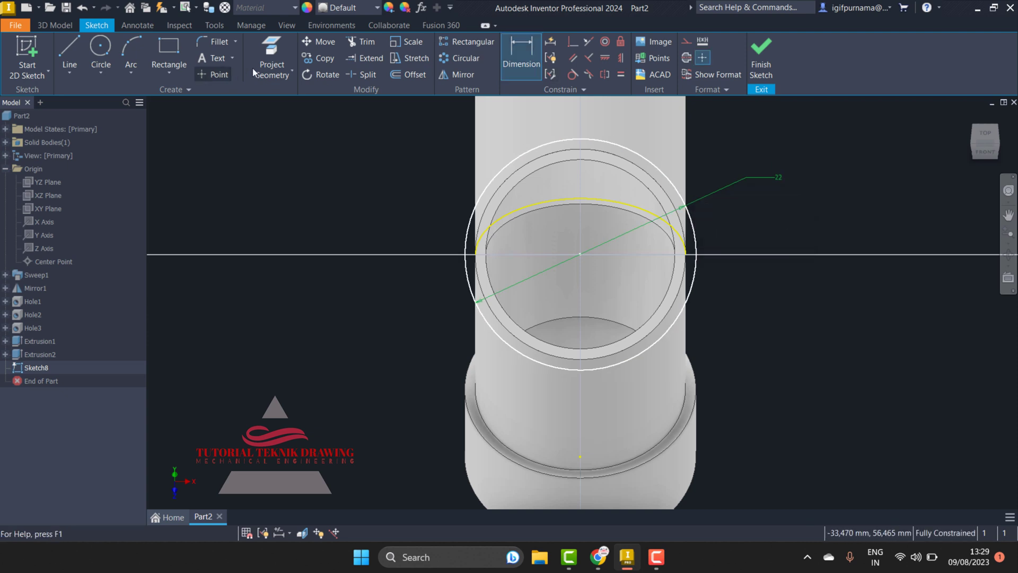
Project the pipe's outer edge into the sketch and finish Sketch8
left_click(290, 74)
left_click(272, 93)
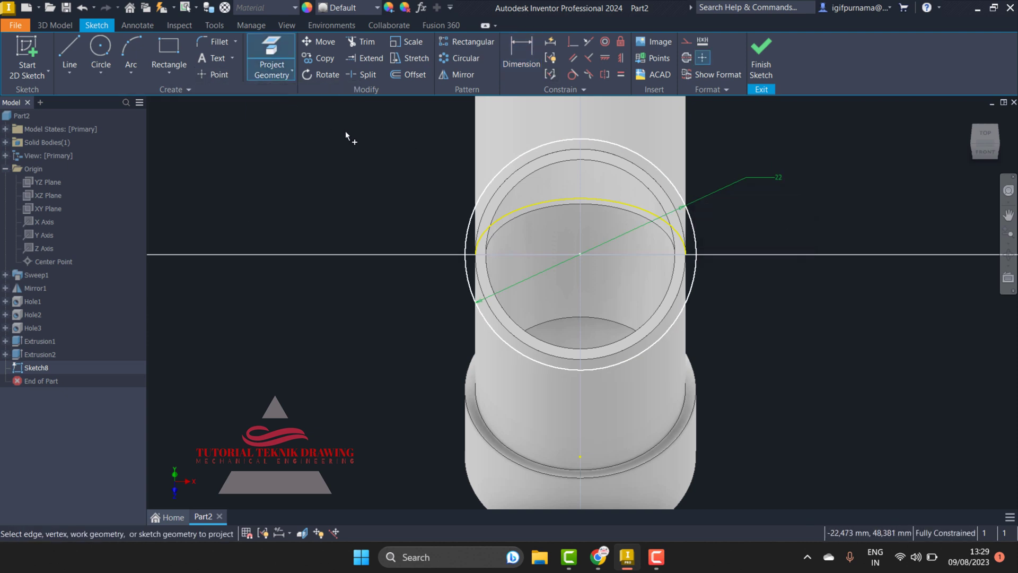
left_click(490, 200)
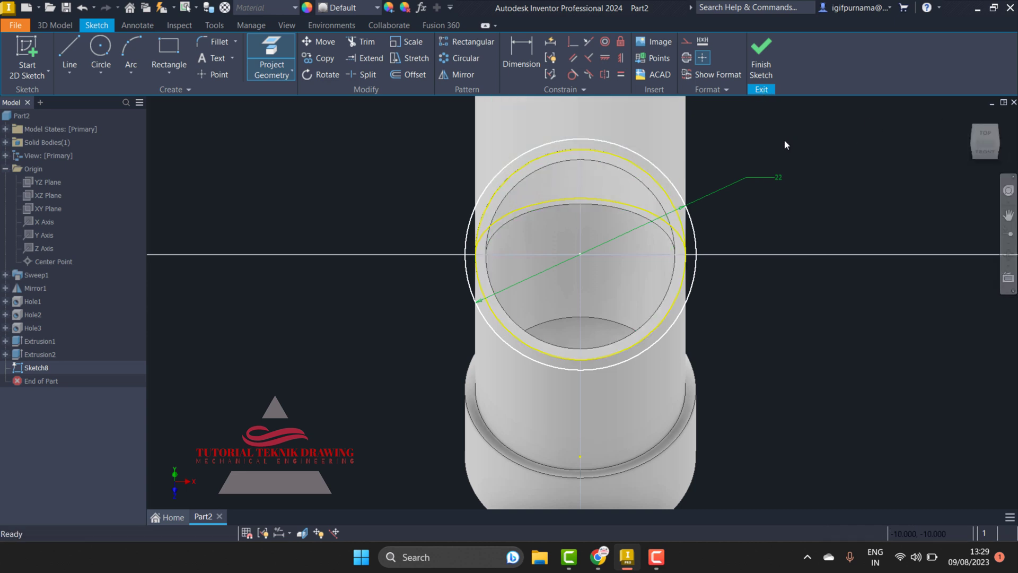
key("Escape")
right_click(607, 206)
left_click(604, 169)
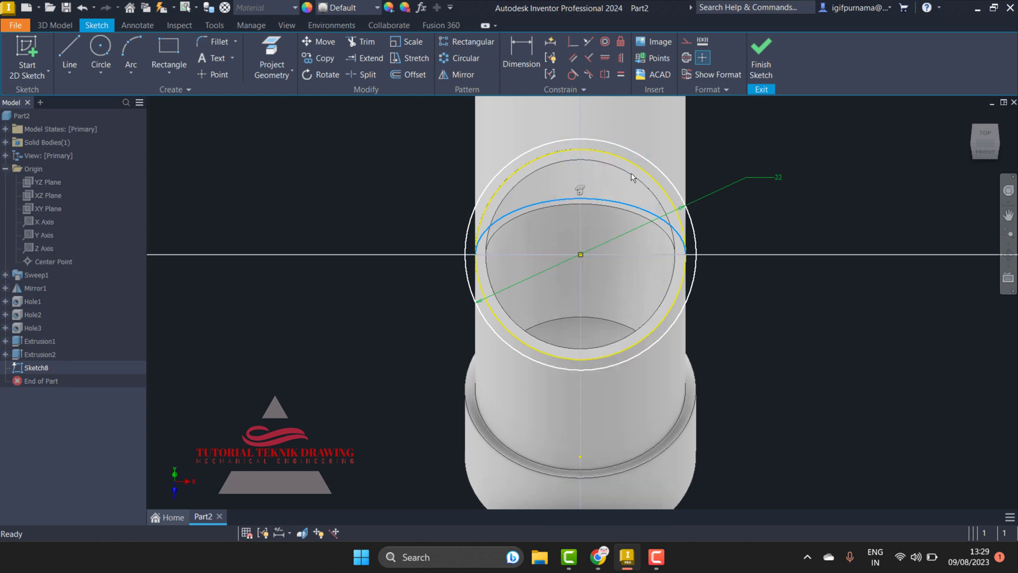
left_click(761, 66)
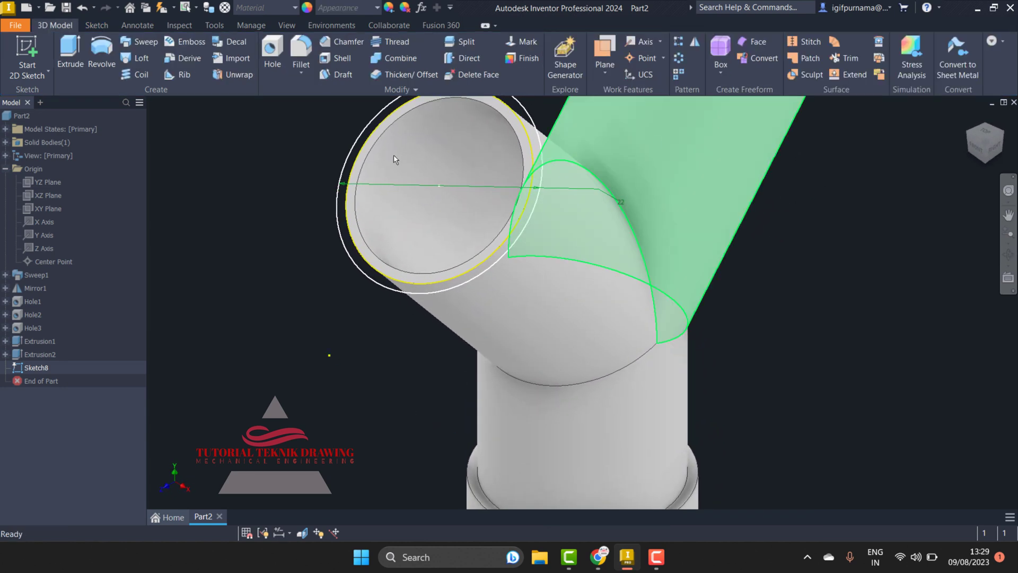
Extrude the ring between the circles 10 mm in the reversed direction, then return to Home view
left_click(61, 57)
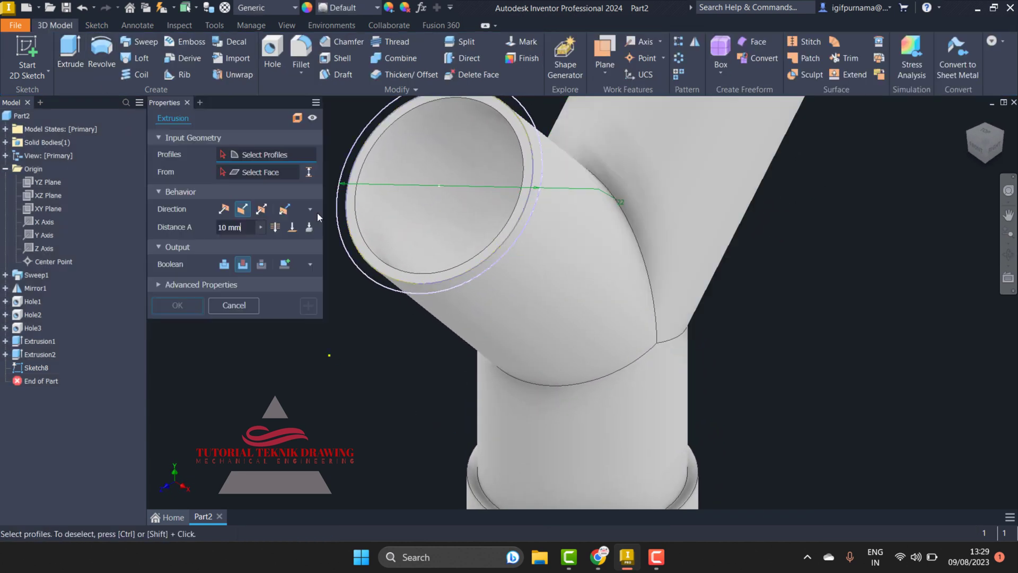
left_click(344, 228)
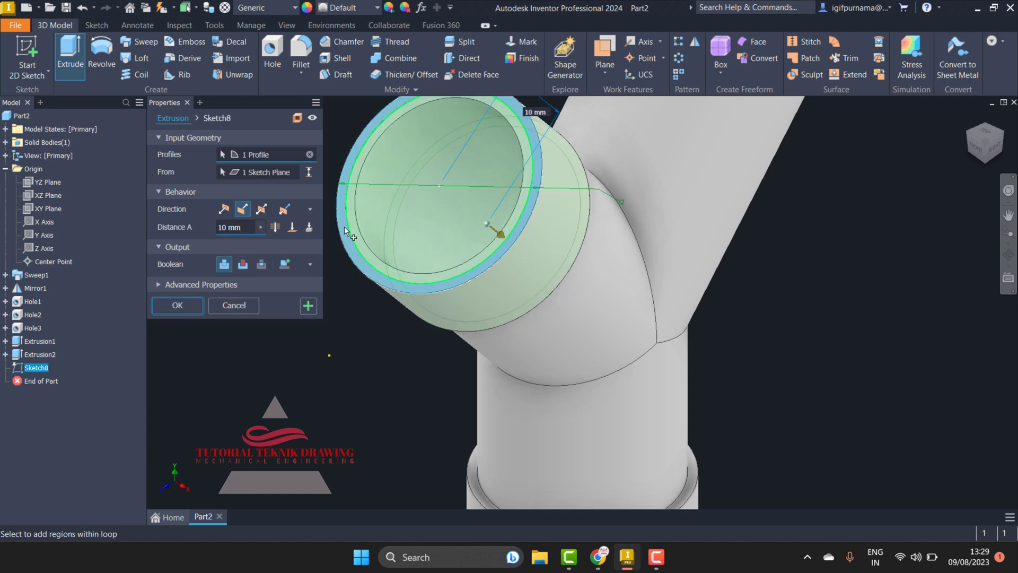
left_click(224, 210)
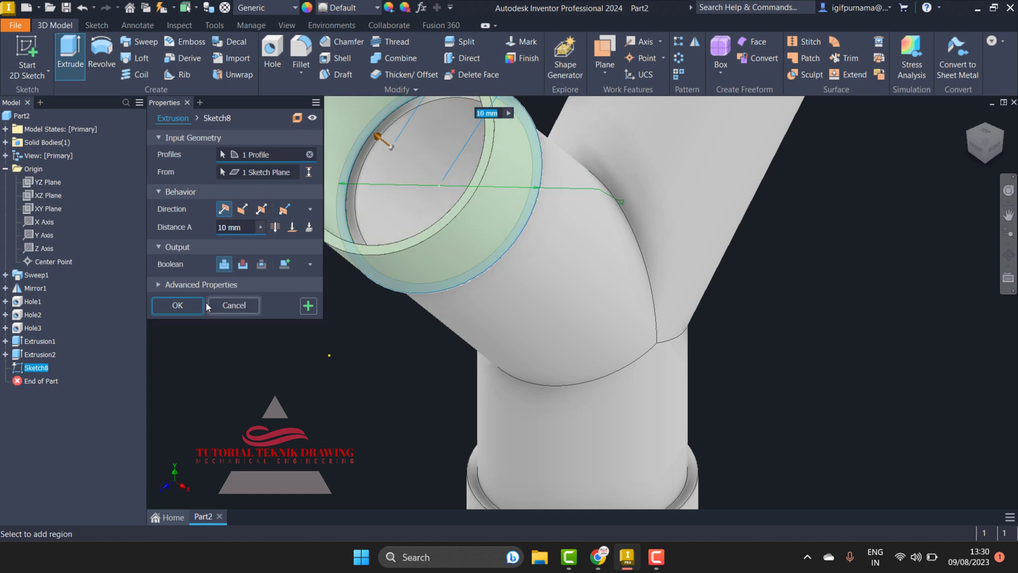
left_click(172, 302)
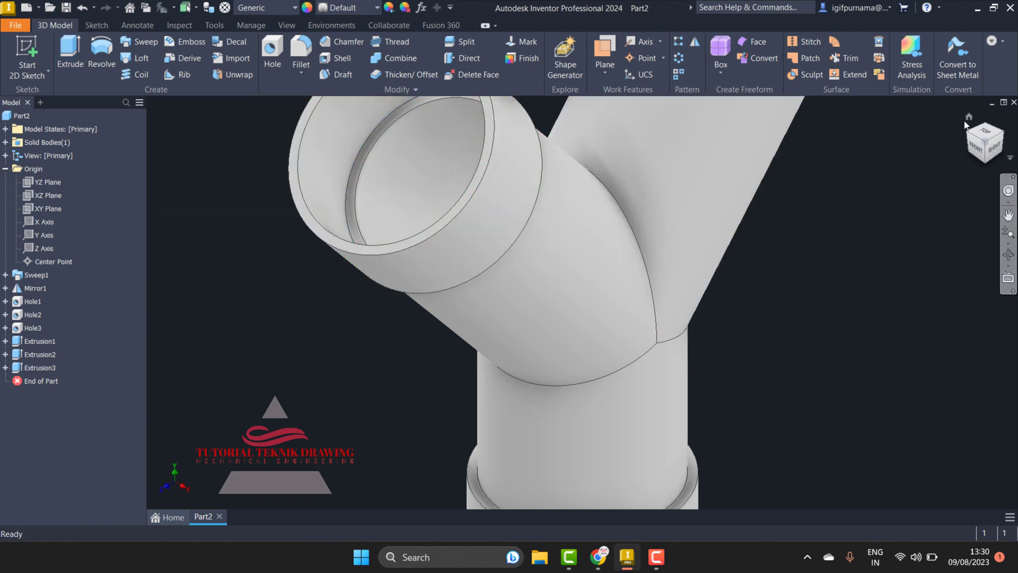
left_click(967, 119)
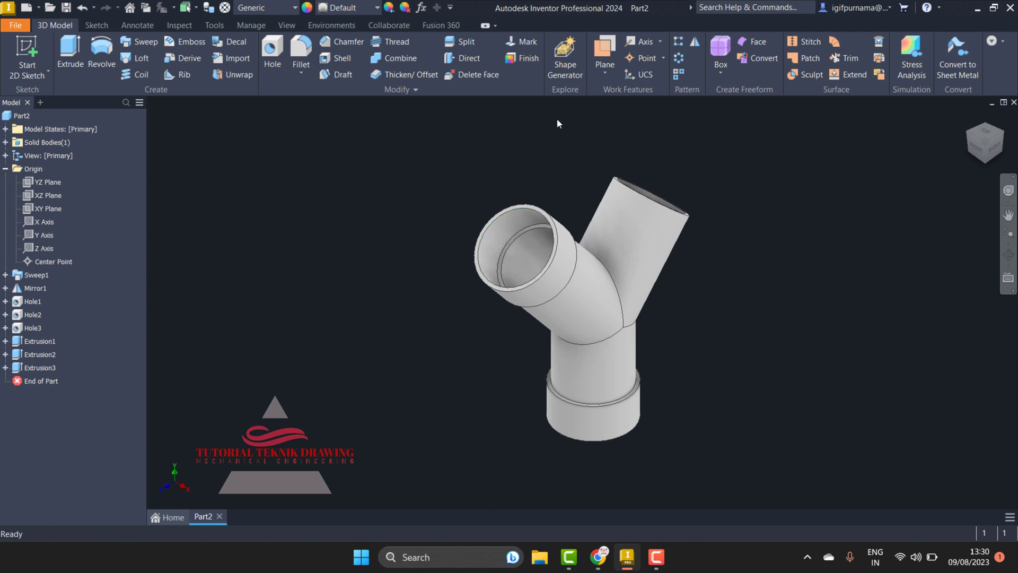
Mirror the left branch collar about the XY plane and orbit to check both branch collars
left_click(694, 42)
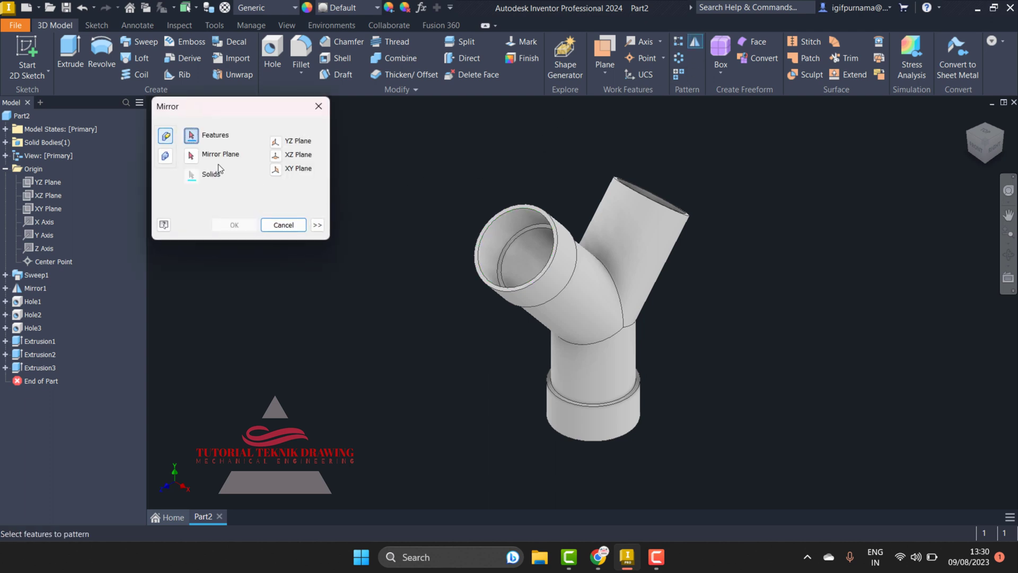
left_click(564, 239)
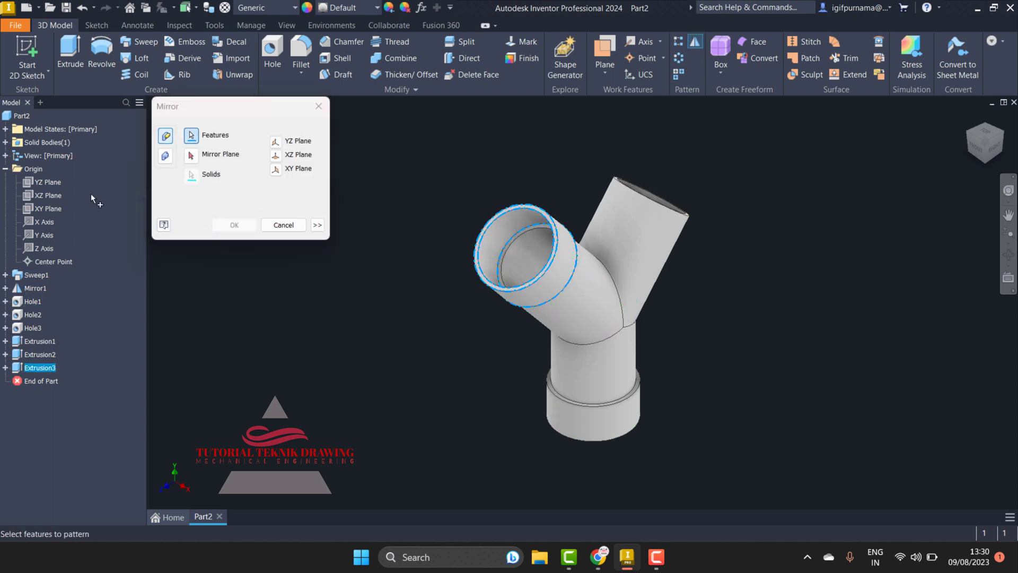
left_click(191, 155)
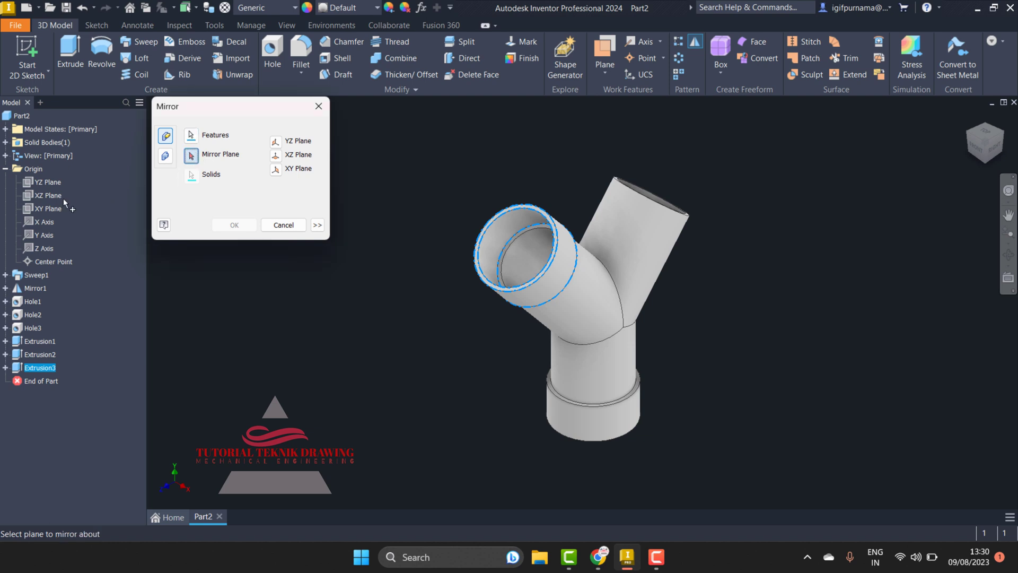
left_click(50, 208)
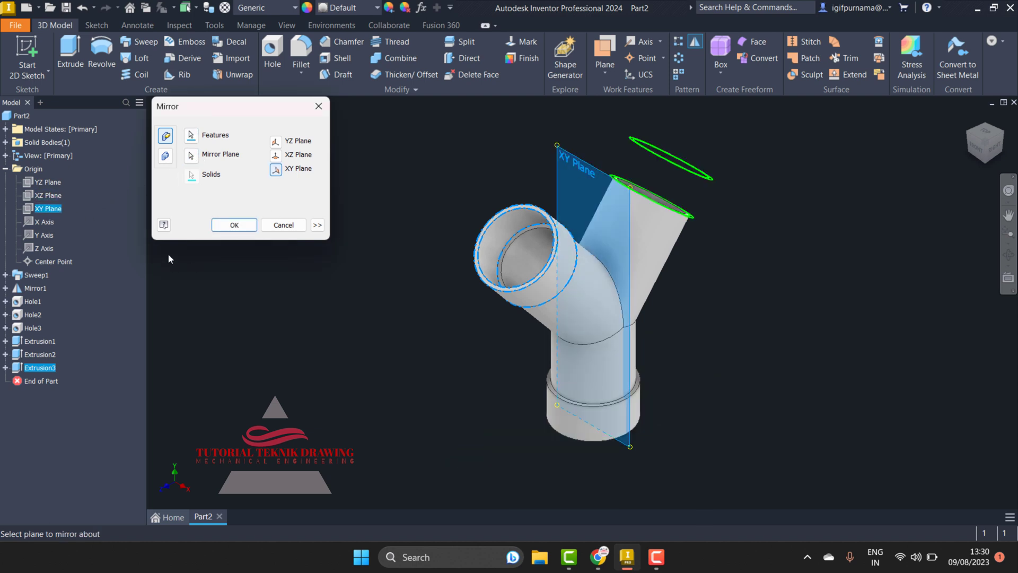
left_click(231, 224)
left_click(1008, 254)
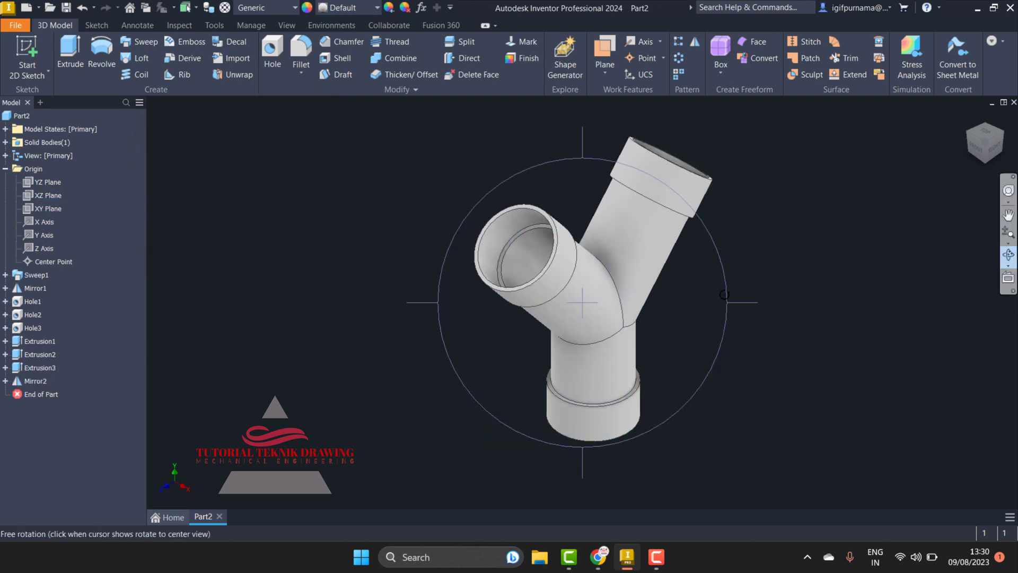
mouse_move(547, 299)
left_mouse_down()
mouse_move(491, 280)
mouse_move(455, 336)
mouse_move(552, 323)
mouse_move(536, 367)
mouse_move(540, 404)
mouse_move(650, 375)
left_mouse_up()
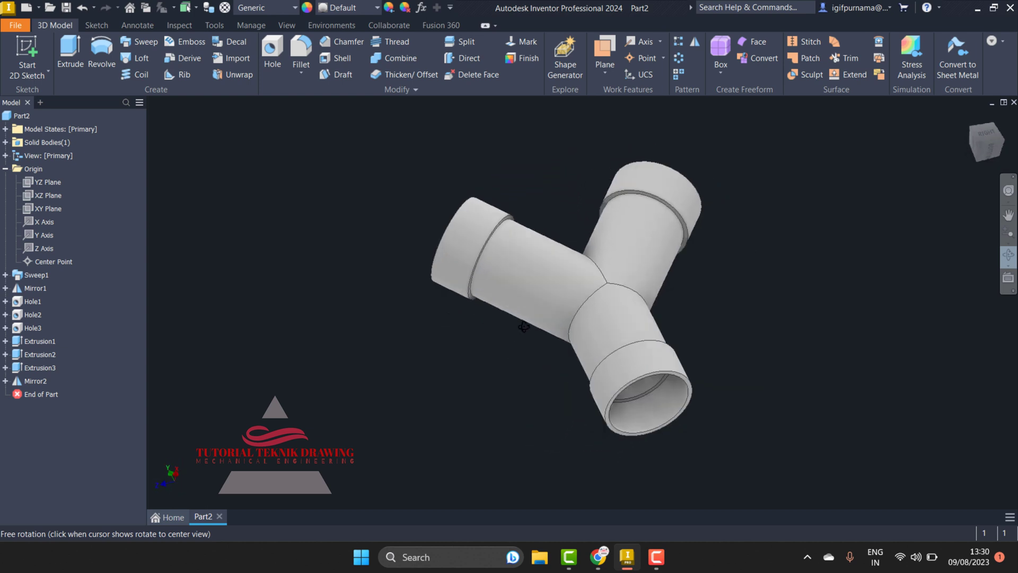
mouse_move(603, 316)
left_mouse_down()
mouse_move(587, 416)
mouse_move(539, 355)
left_mouse_up()
right_click(572, 305)
left_click(491, 303)
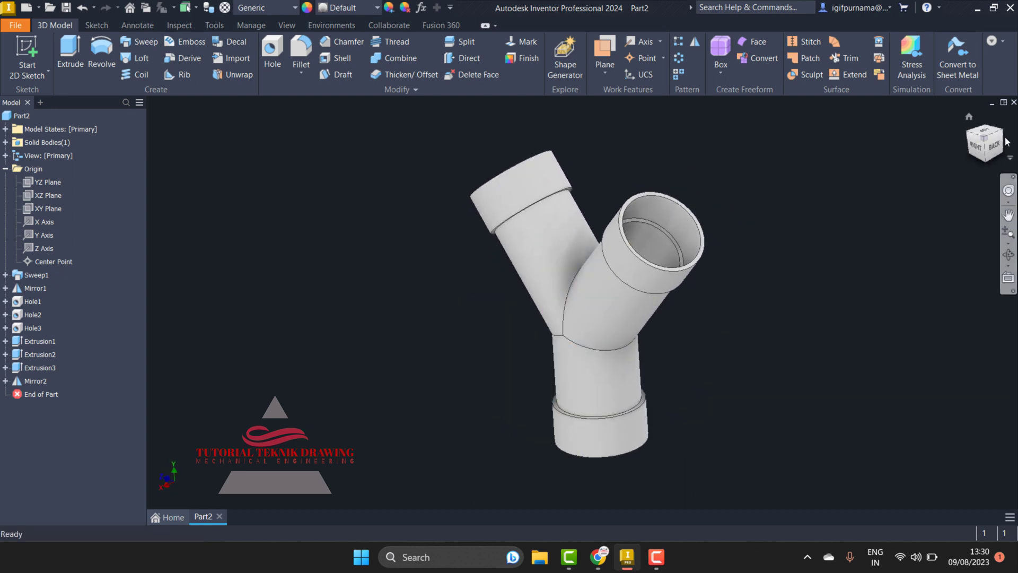
left_click(969, 119)
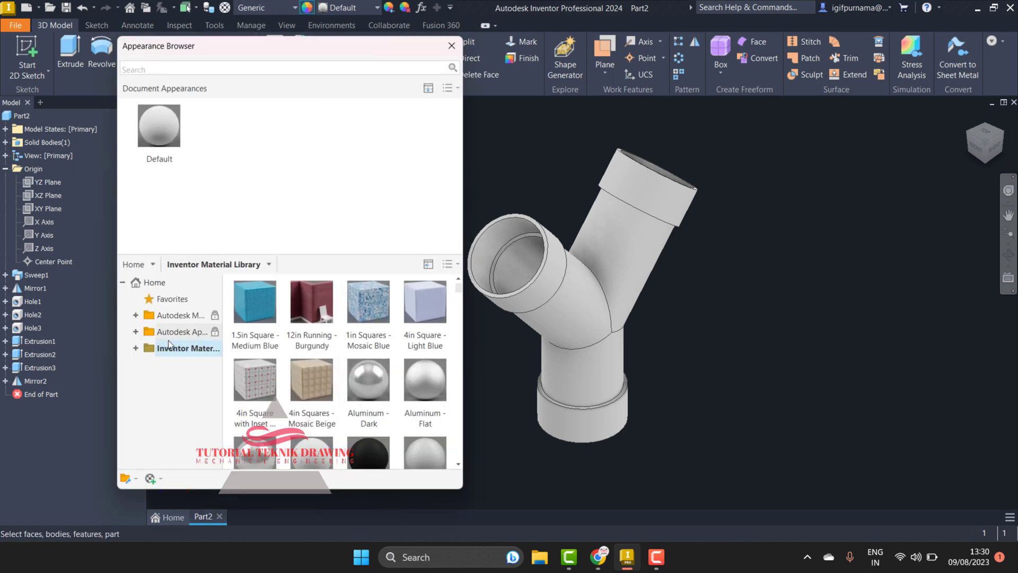
left_click(136, 332)
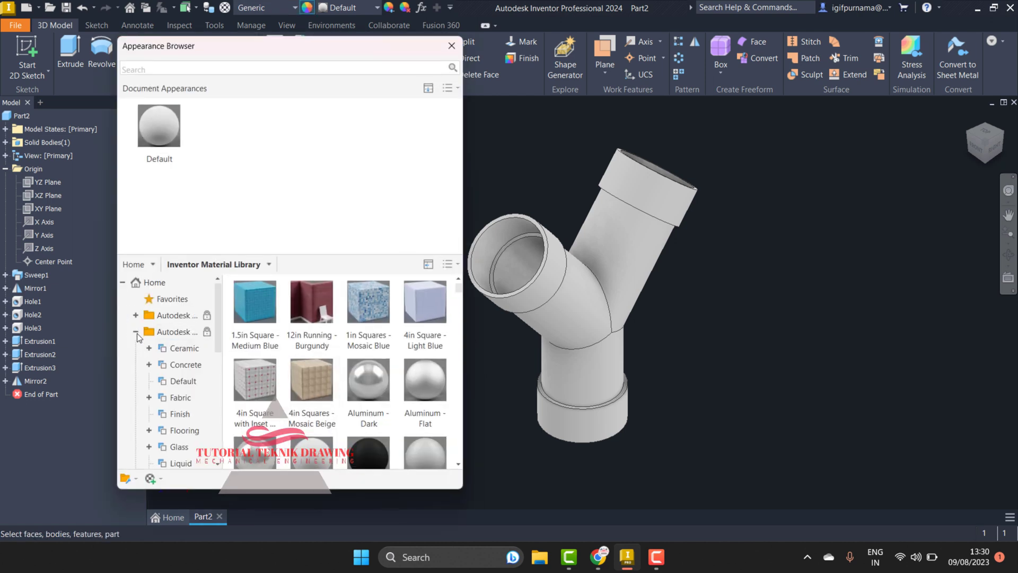
left_click(136, 332)
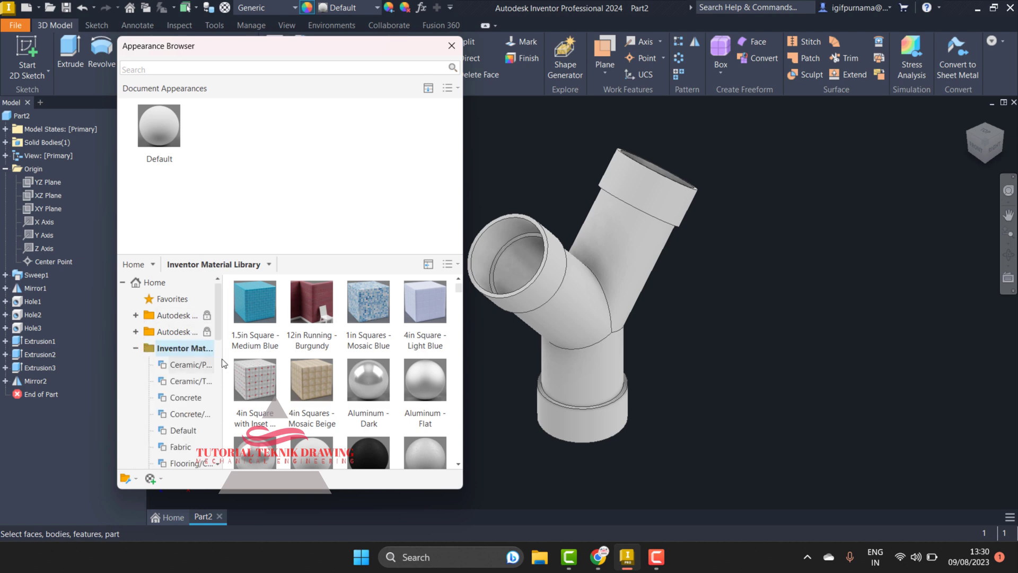
left_click_drag(222, 318, 205, 437)
left_click(180, 430)
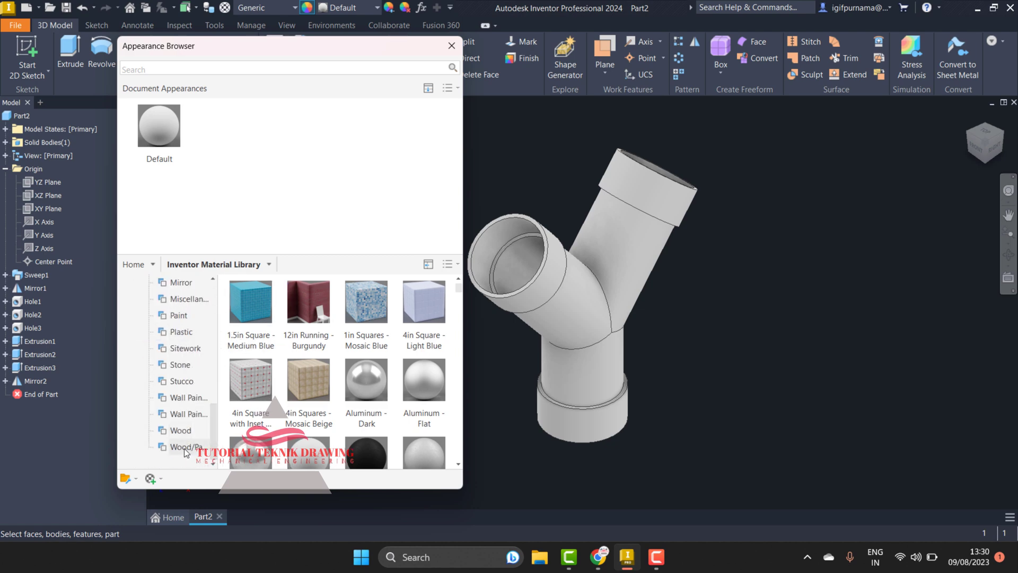
left_click(183, 413)
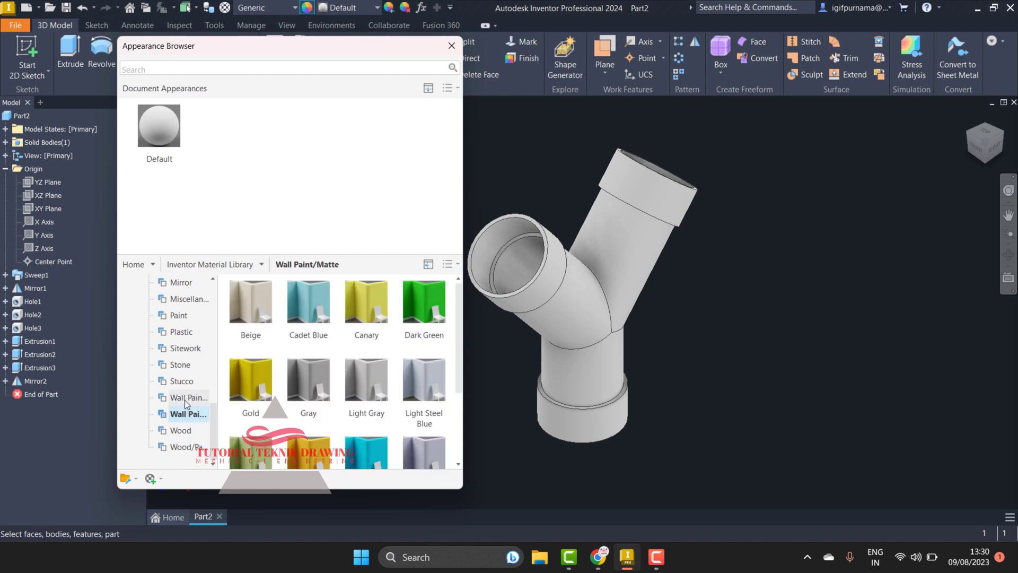
left_click_drag(250, 339, 257, 212)
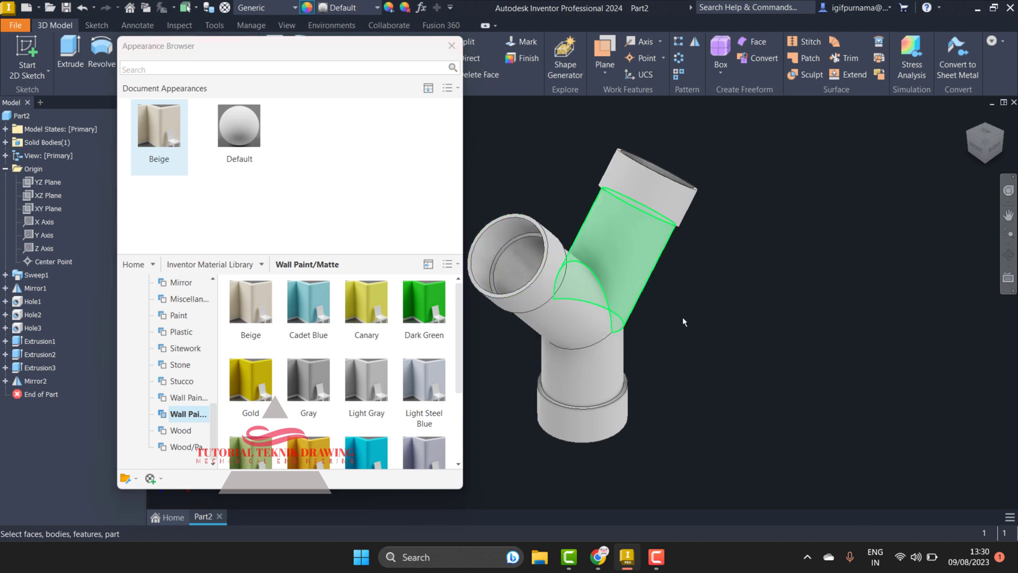
left_click_drag(727, 436, 488, 113)
left_click(157, 132)
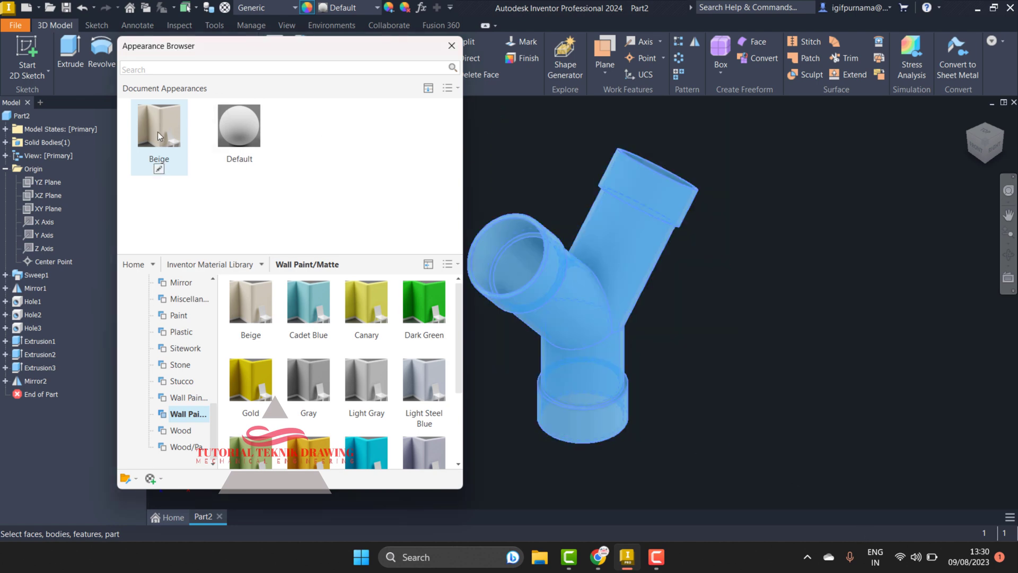
scroll(451, 445, "down", 1)
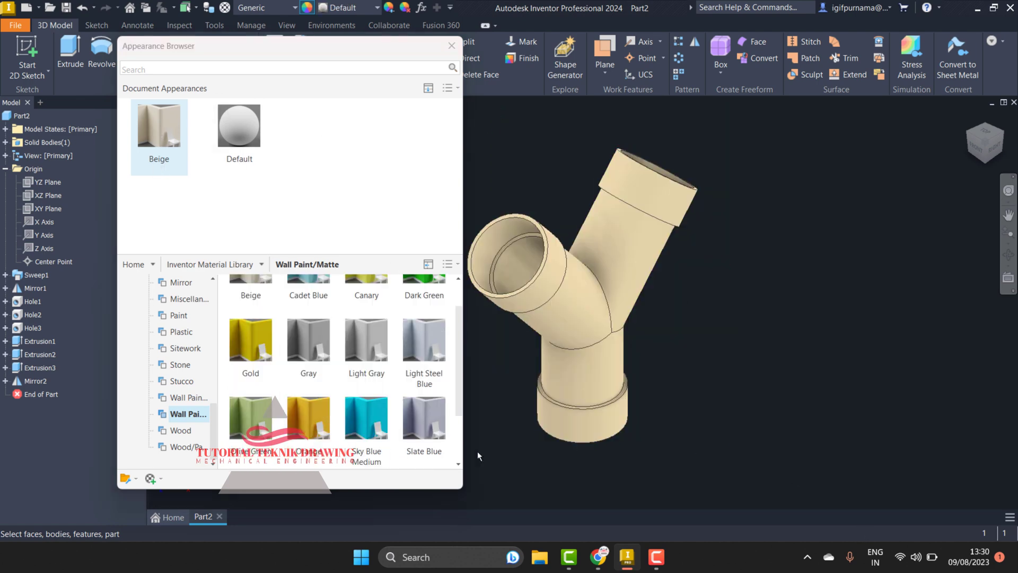
mouse_move(459, 375)
left_mouse_down()
mouse_move(463, 418)
mouse_move(471, 333)
left_mouse_up()
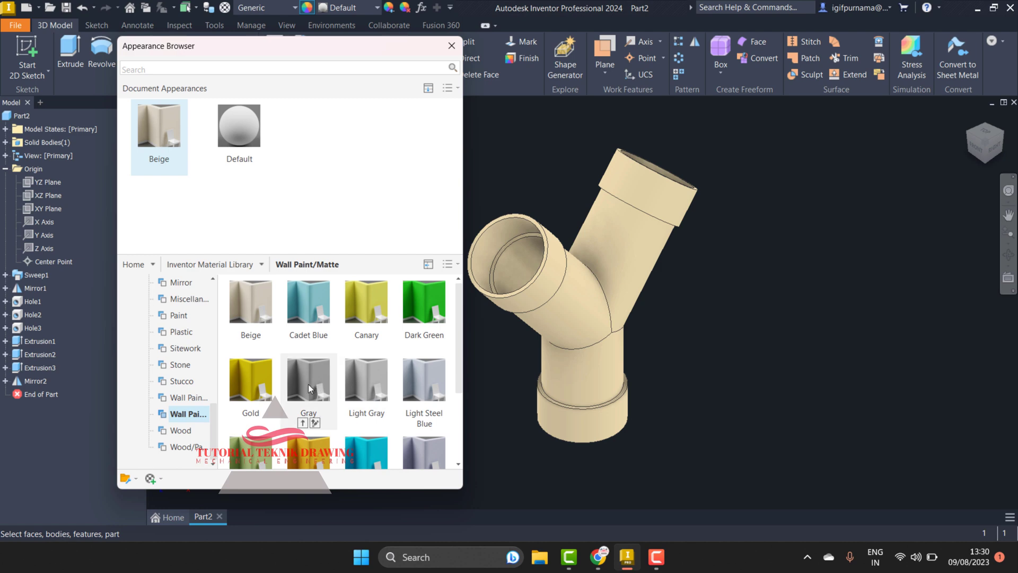
left_click(187, 400)
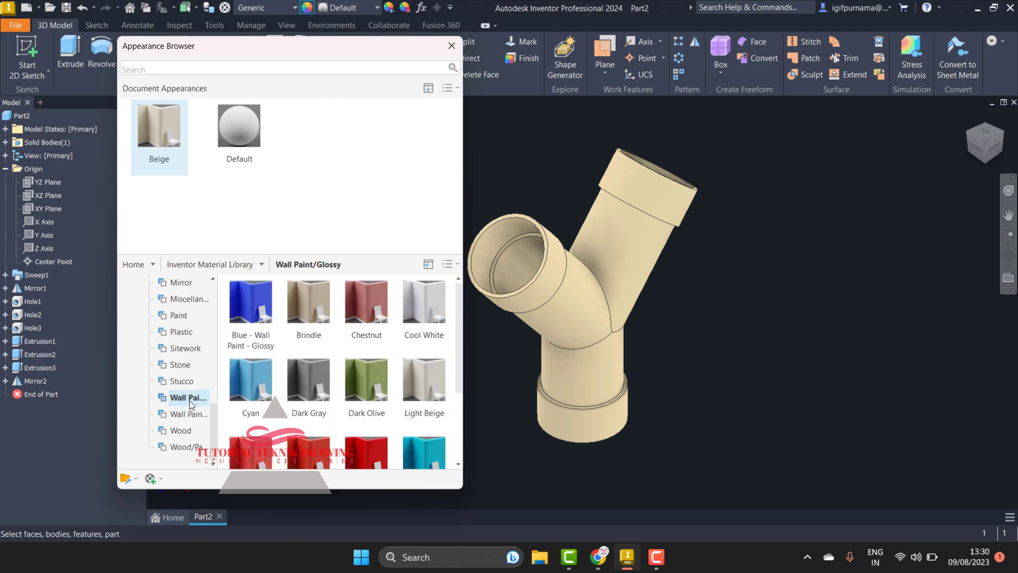
mouse_move(457, 313)
left_mouse_down()
mouse_move(463, 390)
mouse_move(463, 311)
left_mouse_up()
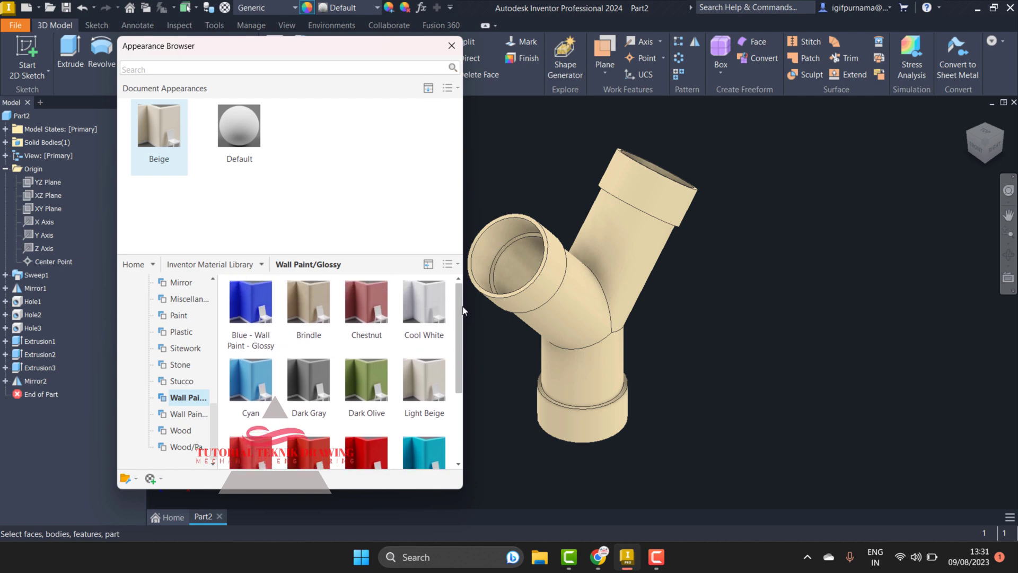
left_click_drag(424, 309, 287, 197)
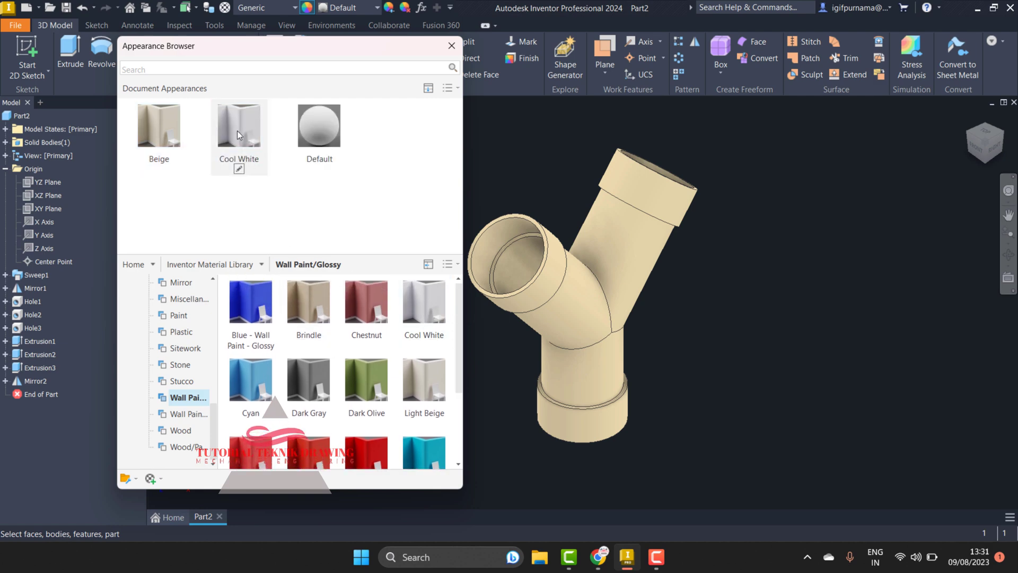
left_click_drag(732, 469, 525, 173)
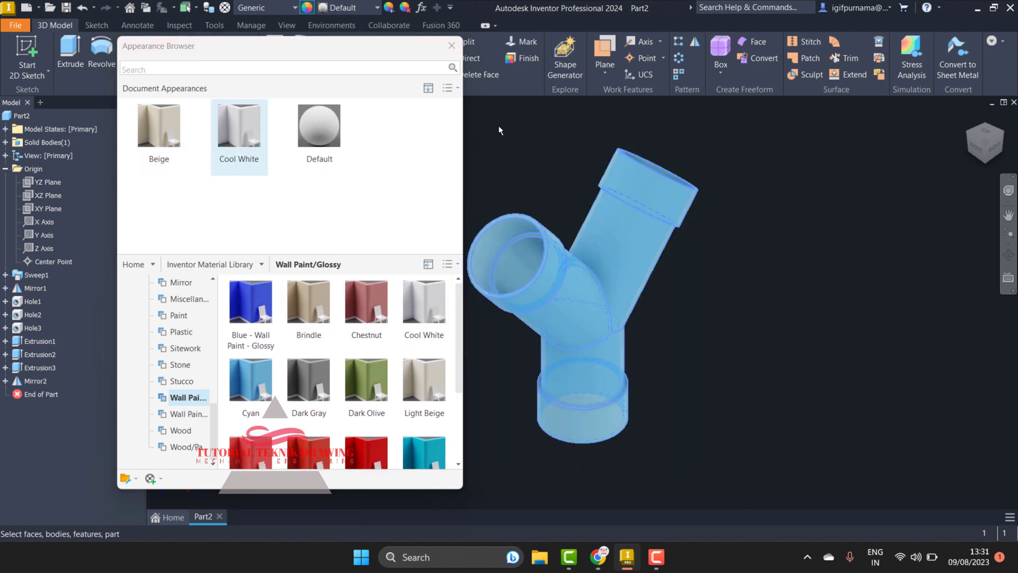
mouse_move(238, 130)
left_mouse_down()
mouse_move(484, 293)
mouse_move(545, 300)
left_mouse_up()
left_click_drag(233, 116, 573, 337)
left_click(784, 288)
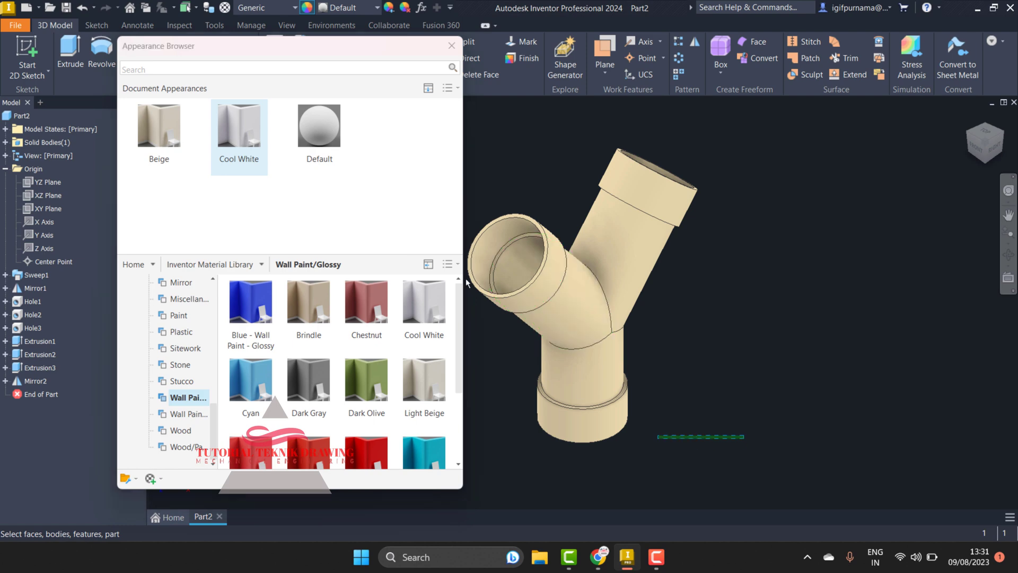
left_click_drag(744, 439, 435, 150)
left_click(249, 129)
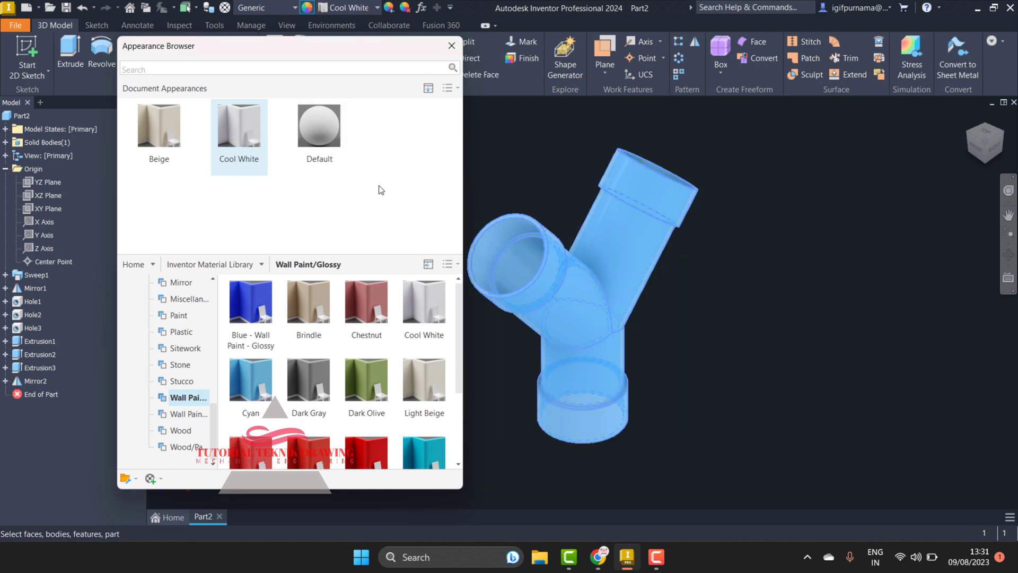
left_click(332, 129)
left_click(776, 322)
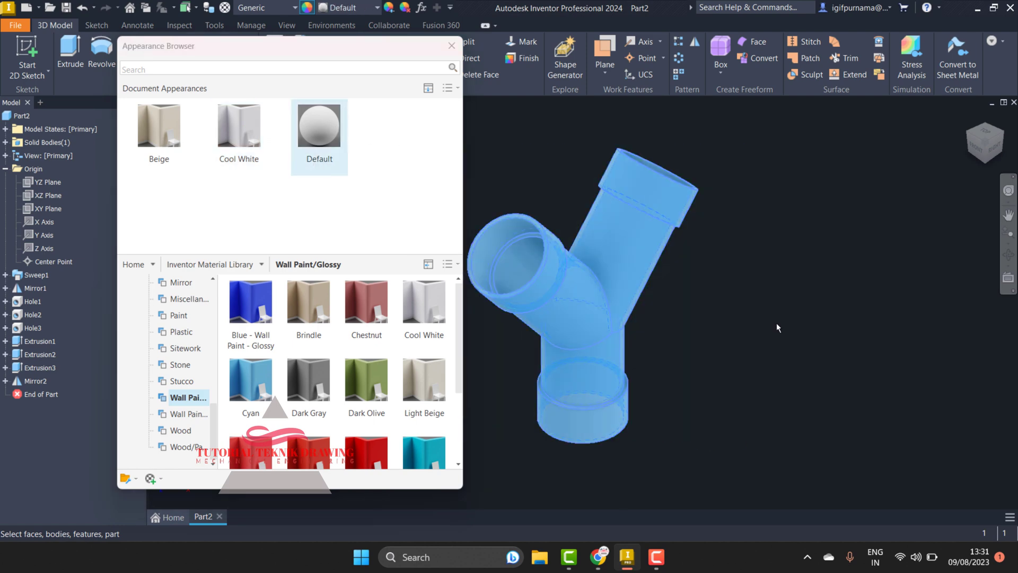
scroll(448, 314, "down", 1)
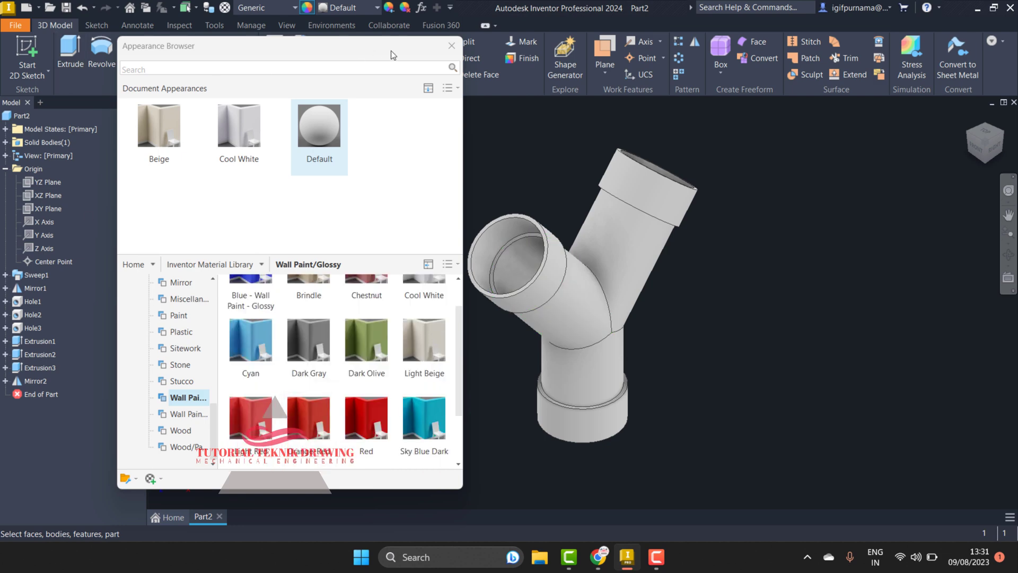
left_click(451, 46)
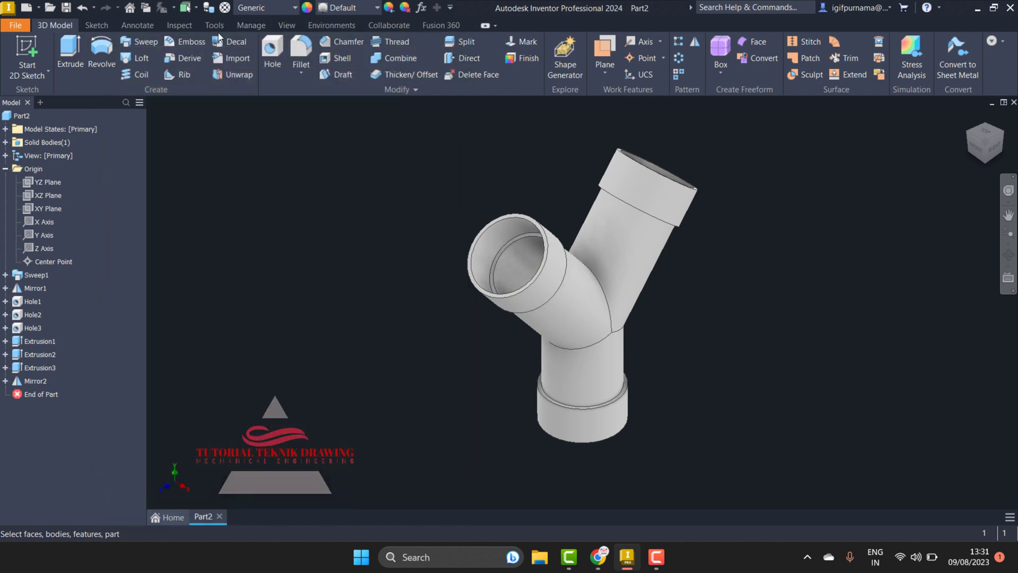
Switch to the Inventor Studio environment and launch an image render of the Y fitting
left_click(106, 25)
left_click(139, 27)
left_click(181, 27)
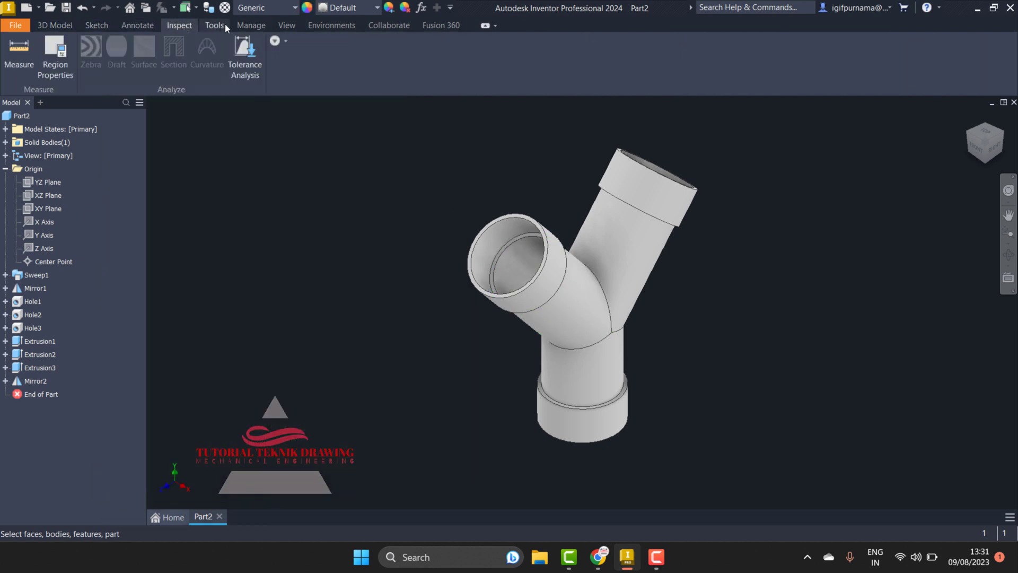
left_click(225, 24)
left_click(264, 24)
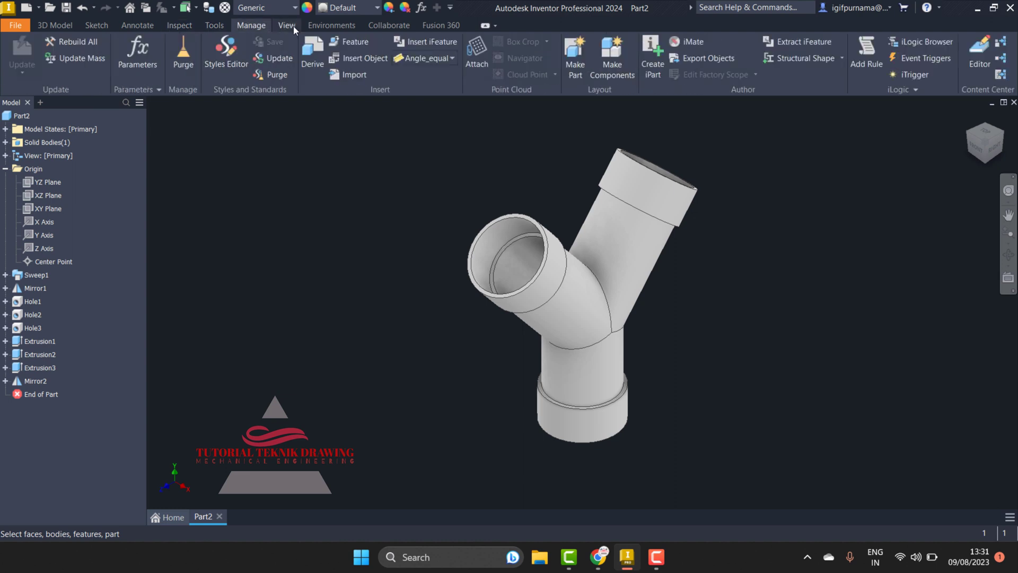
left_click(291, 26)
left_click(324, 26)
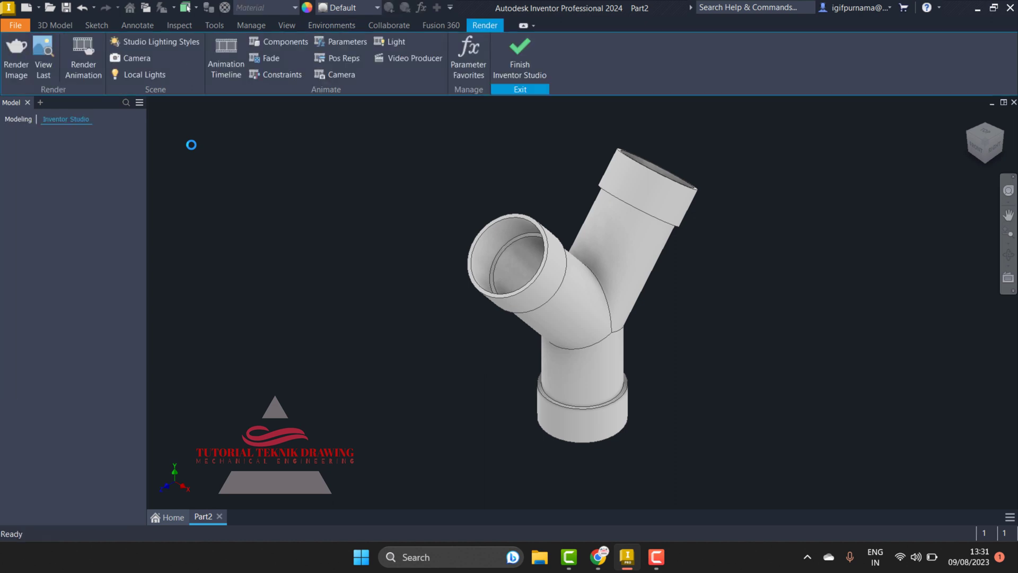
left_click(18, 55)
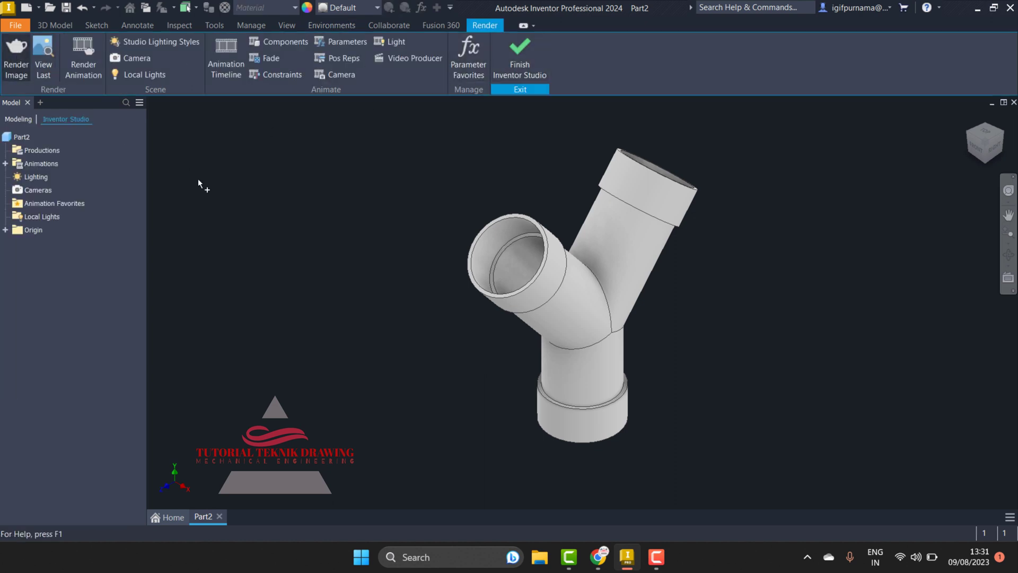
left_click(247, 358)
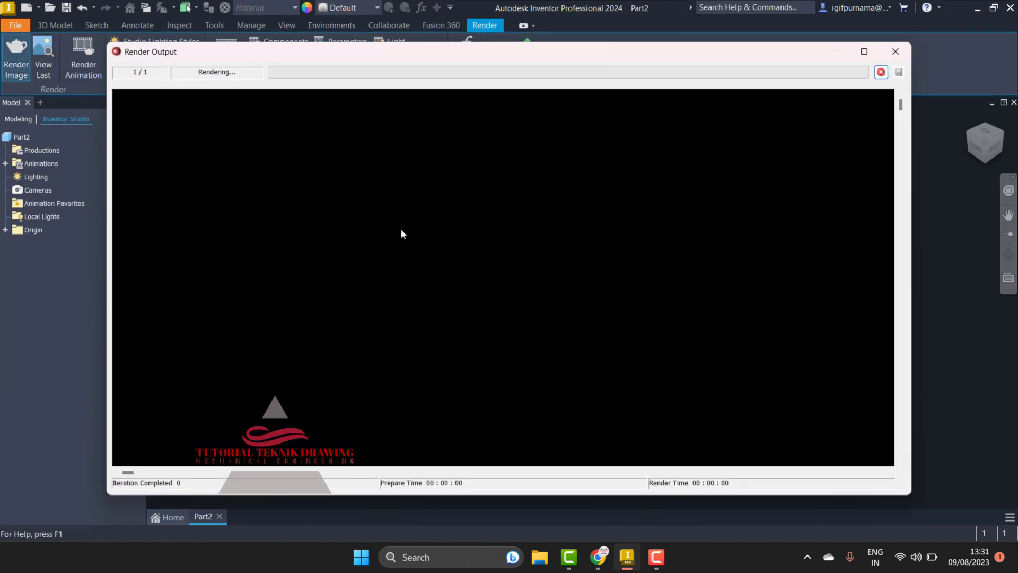